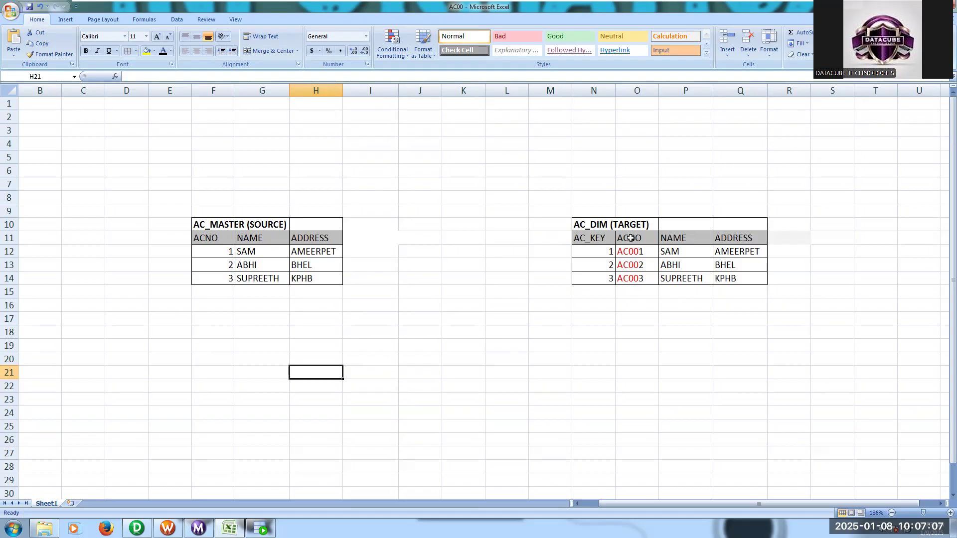
- Check the ACNO values in the AC_DIM target layout, and run SELECT * FROM AC_MASTER in Oracle SQL Developer's SOURCE worksheet
left_click_drag(627, 252, 637, 278)
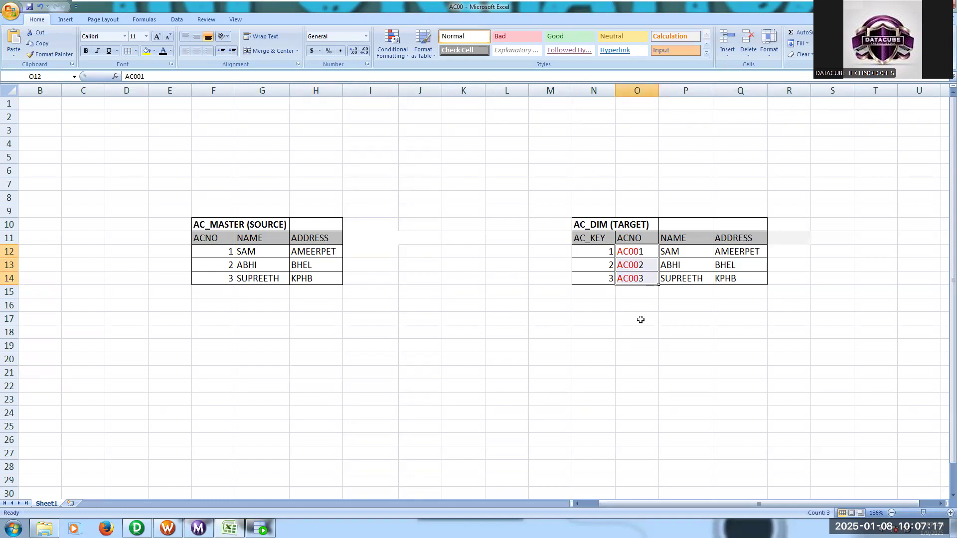
left_click(428, 335)
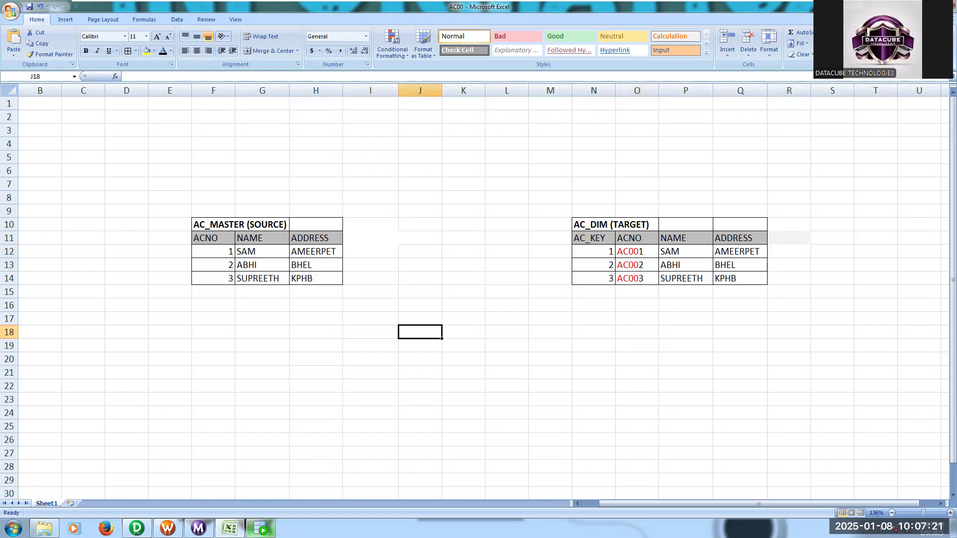
key("alt+Tab")
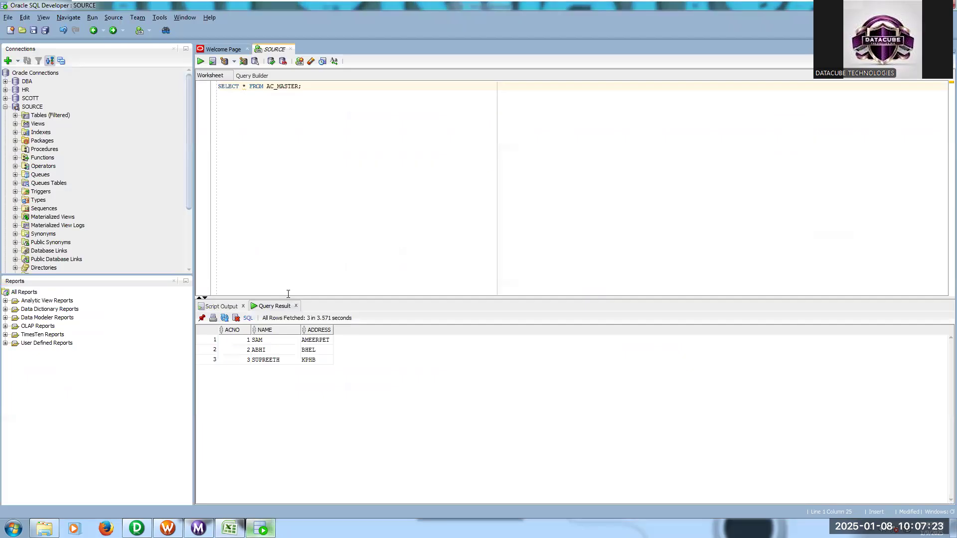
left_click_drag(302, 85, 212, 87)
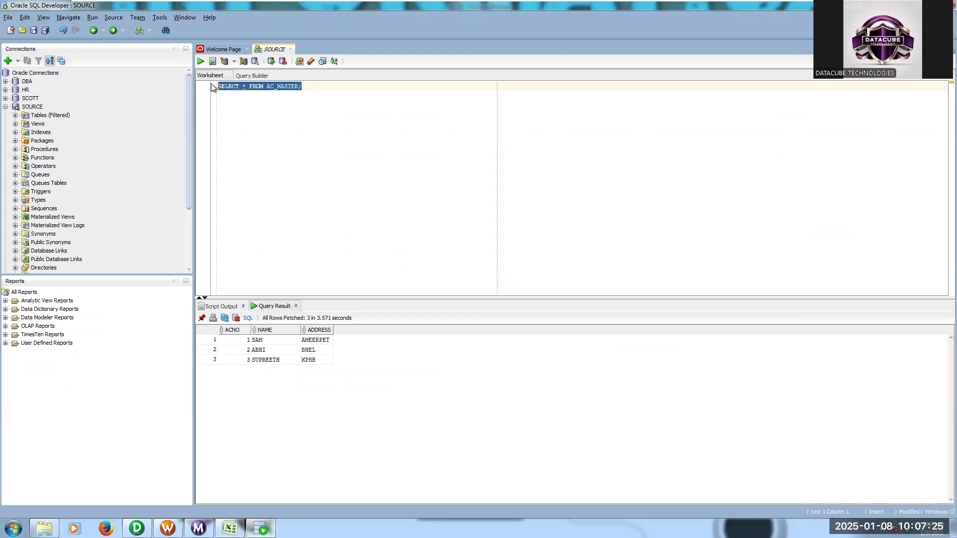
left_click(202, 62)
- Switch to Informatica PowerCenter Designer and start a database source import in the Source Analyzer with the S_ODBC data source
left_click(137, 528)
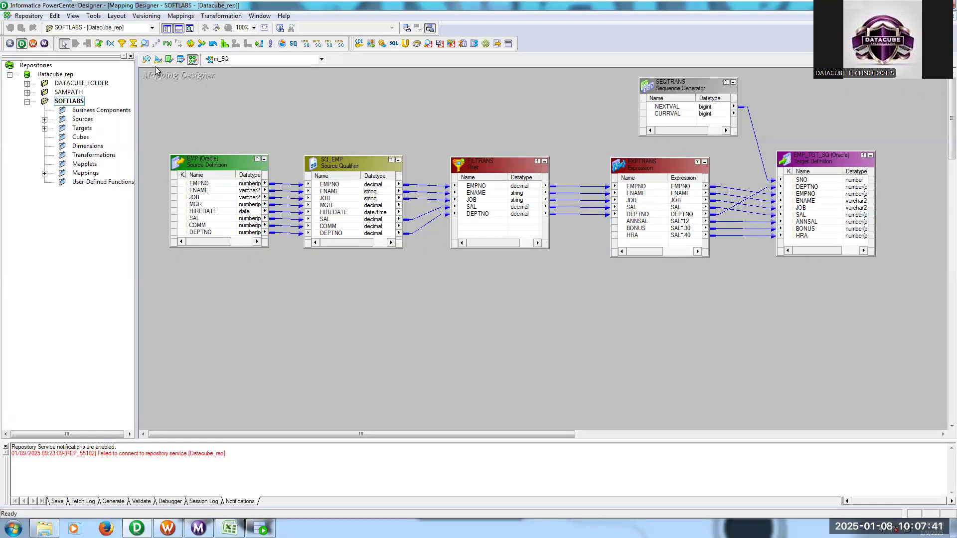
left_click(147, 59)
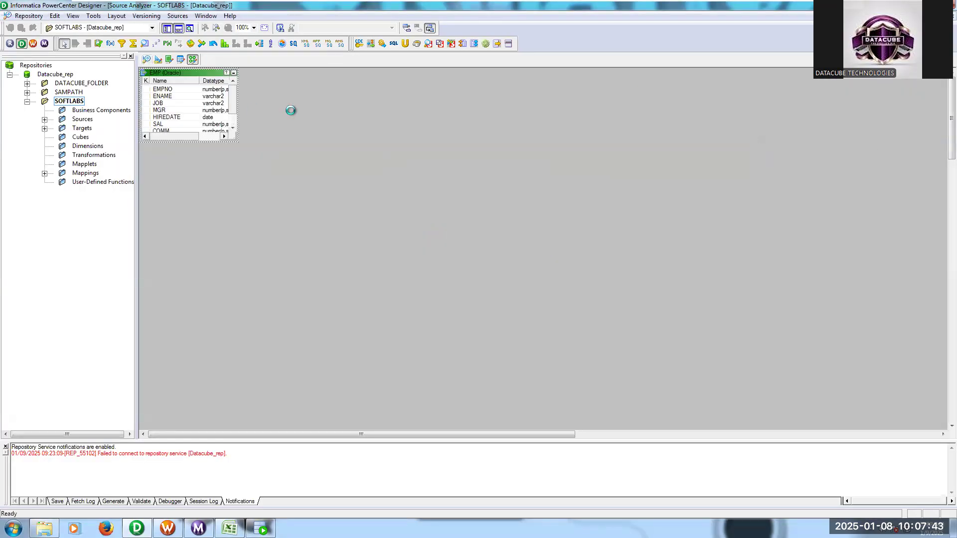
left_click(183, 19)
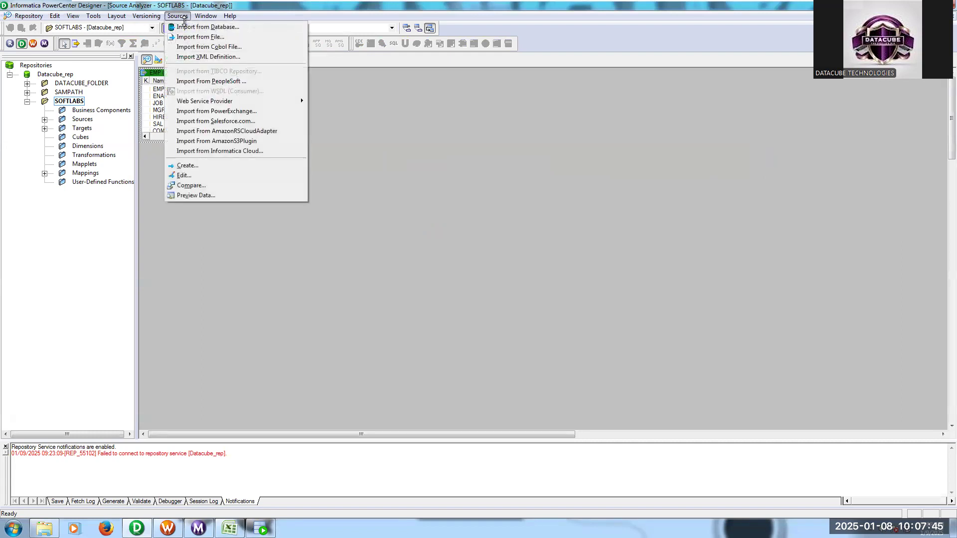
left_click(190, 27)
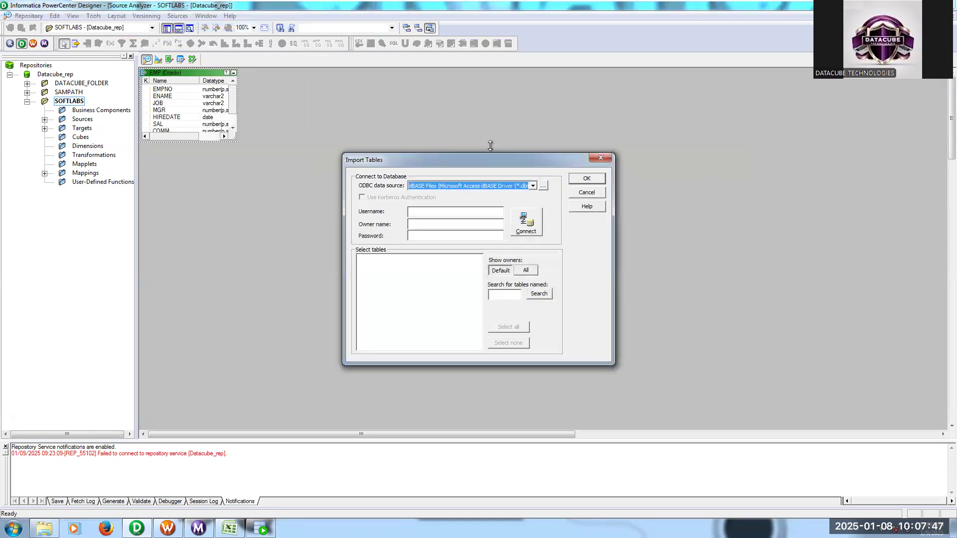
key("s")
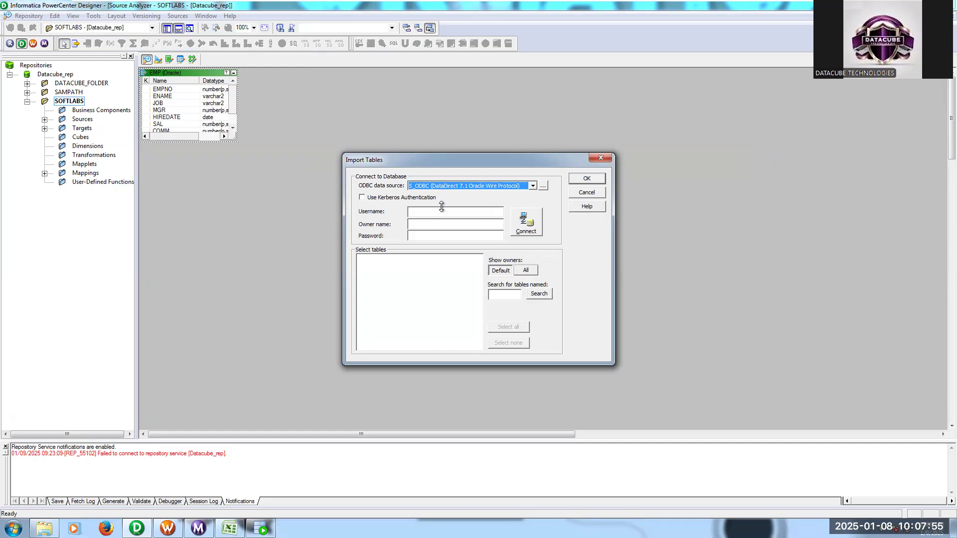
- Connect to the source database with username source, owner name SOURCE and the account password
left_click(442, 212)
type("source")
left_click(411, 223)
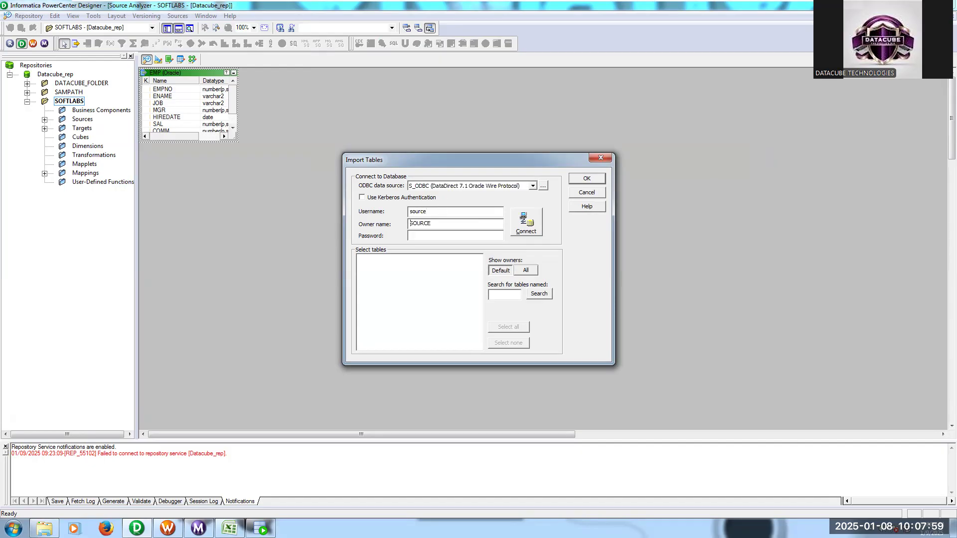
type("source")
left_click(527, 230)
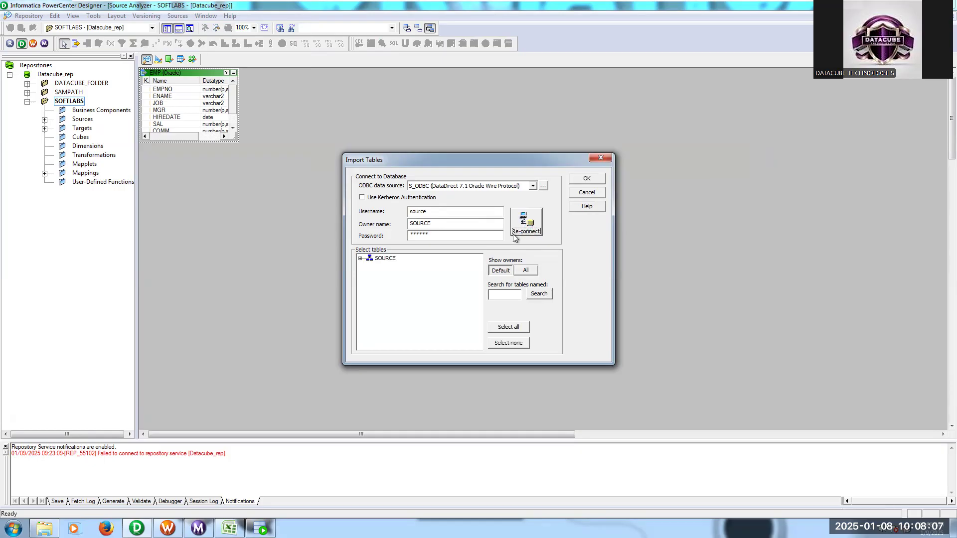
- Import the AC_MASTER table from the SOURCE schema as a source definition and widen the repository tree to show its full name
left_click(360, 259)
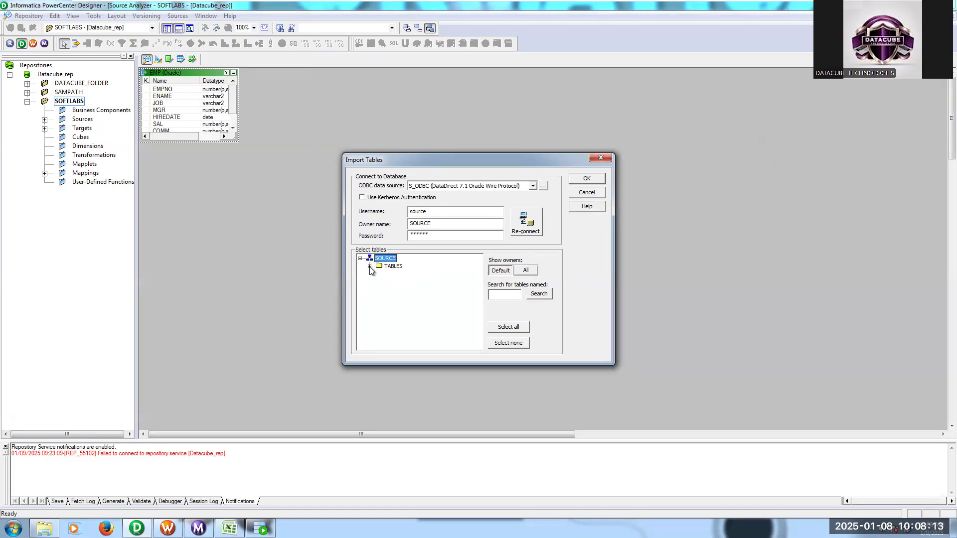
left_click(370, 267)
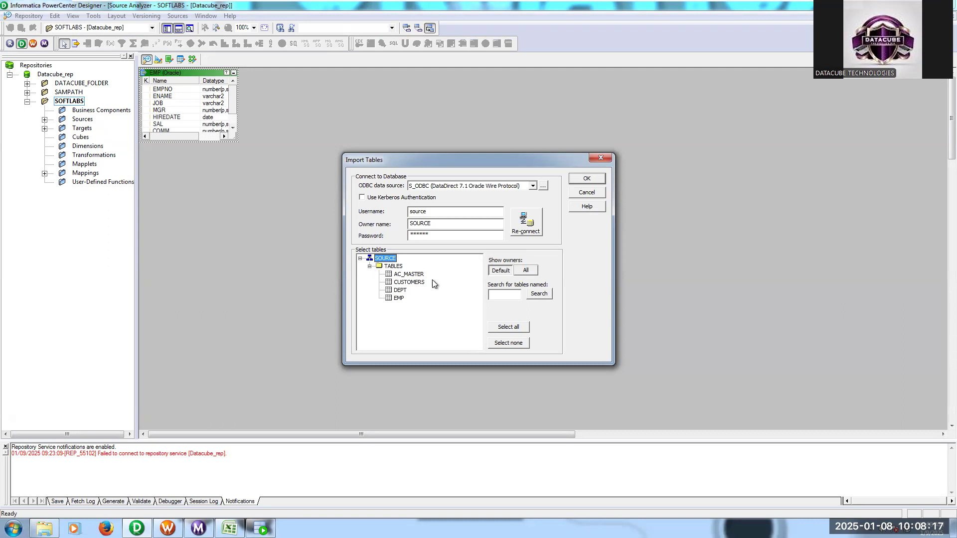
left_click(410, 274)
left_click(588, 179)
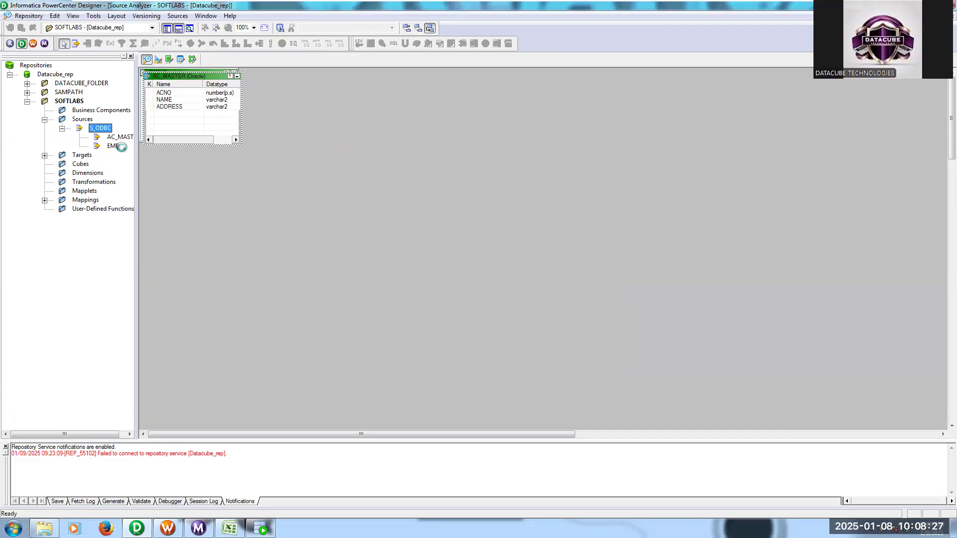
left_click_drag(138, 183, 170, 182)
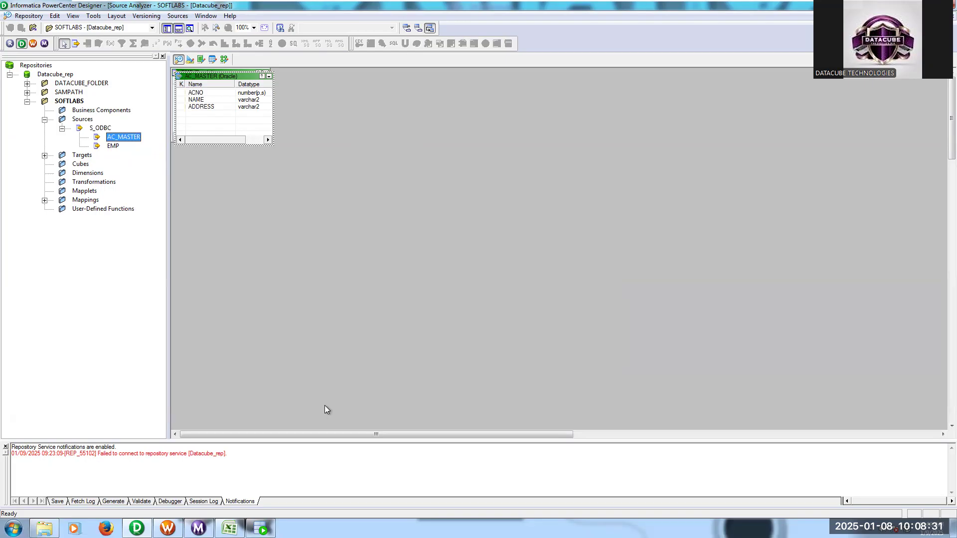
- Clear the Target Designer workspace and add the AC_MASTER source to it as a target definition
left_click(230, 528)
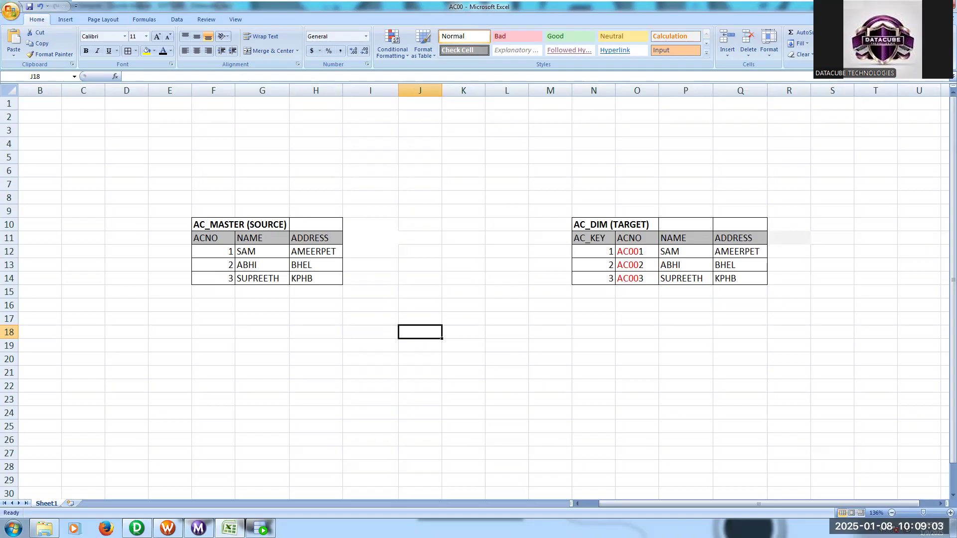
left_click(137, 528)
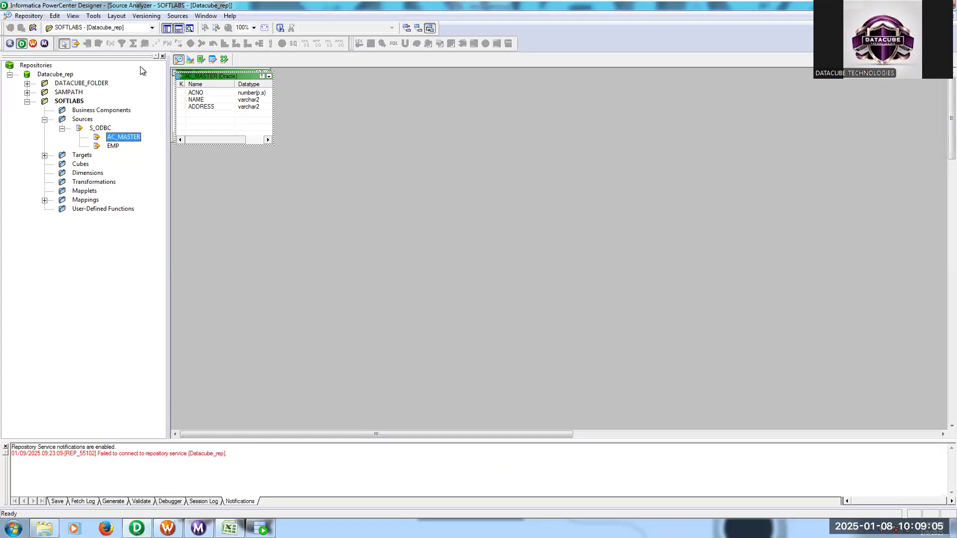
left_click(93, 15)
left_click(100, 37)
right_click(420, 161)
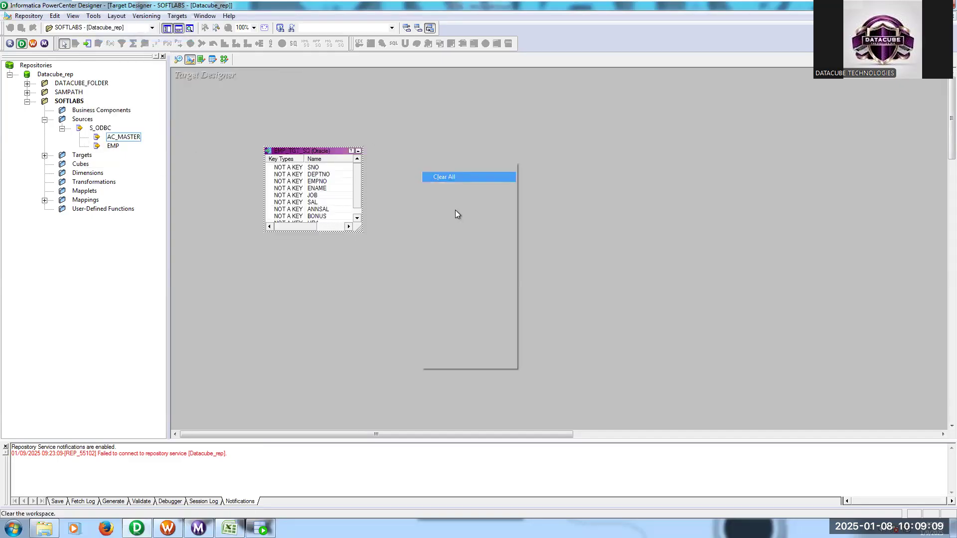
left_click(457, 215)
left_click_drag(132, 141, 426, 163)
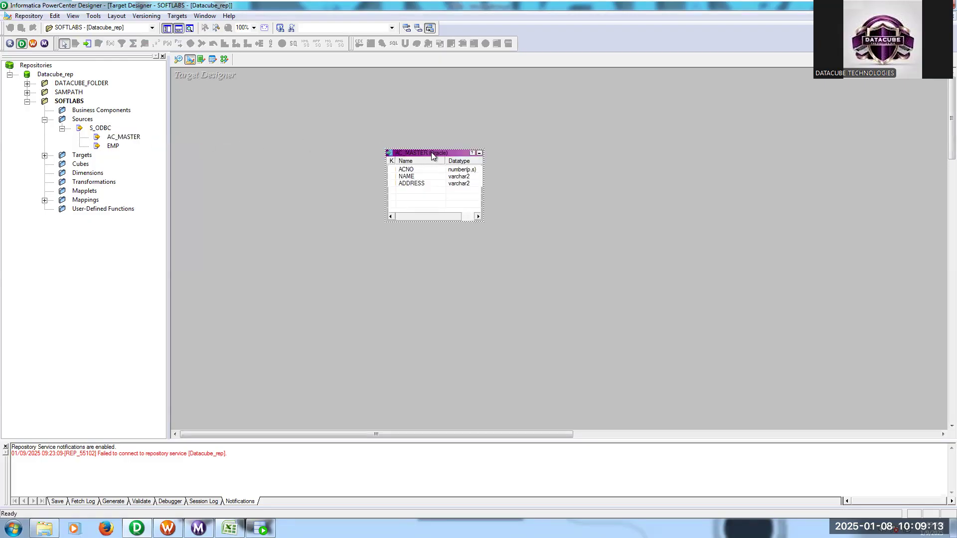
- Rename the AC_MASTER target table to AC_DIM
double_click(433, 155)
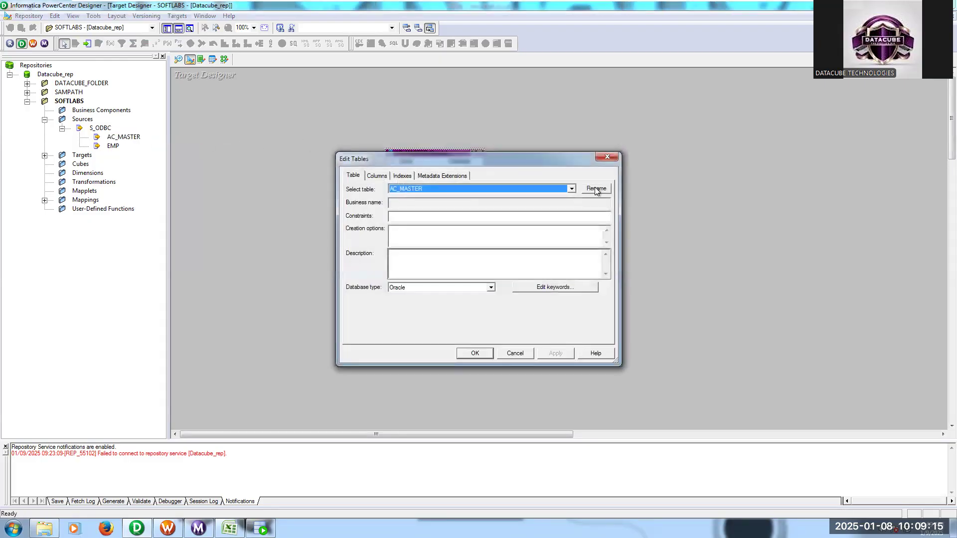
left_click(597, 189)
left_click_drag(396, 259, 449, 257)
type("D")
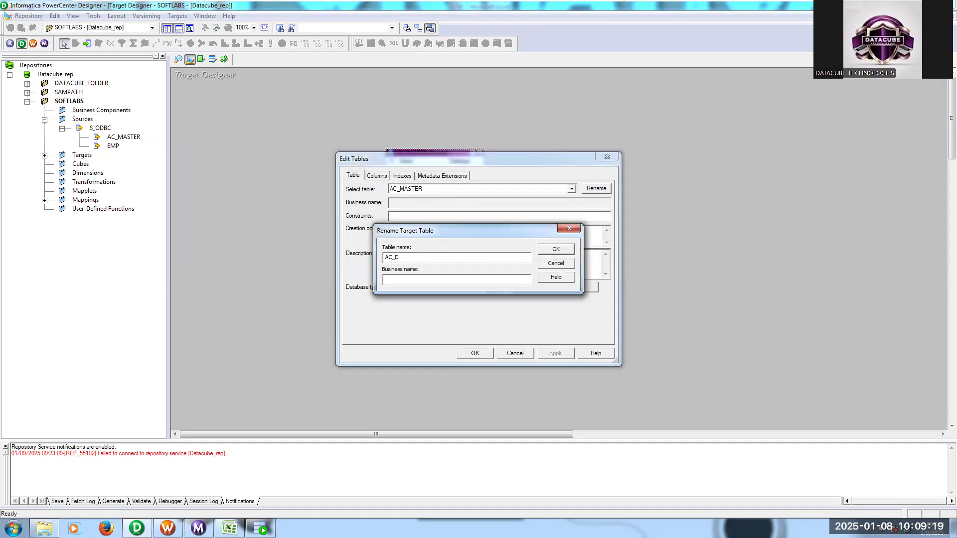
left_click(566, 251)
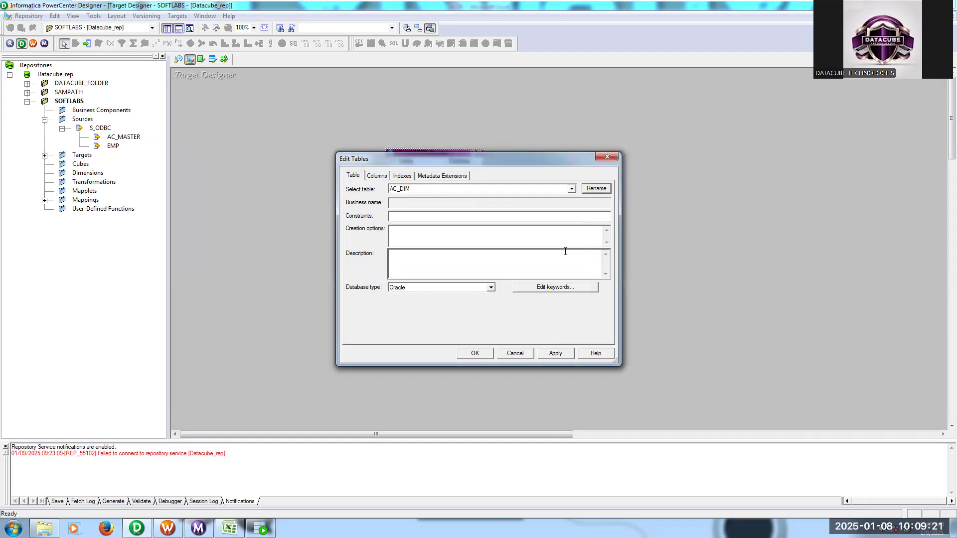
- Duplicate the ACNO column in the AC_DIM target definition
left_click(377, 177)
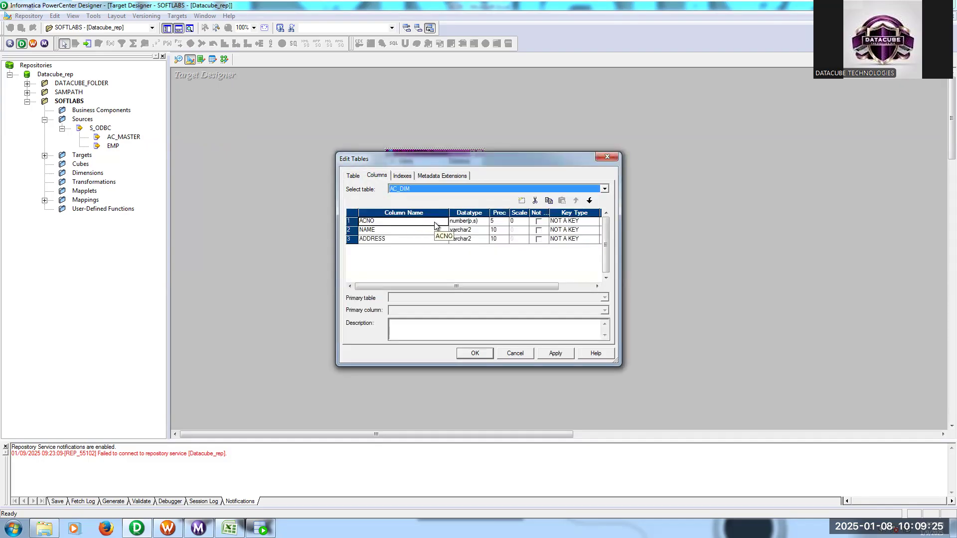
left_click(550, 201)
left_click(563, 201)
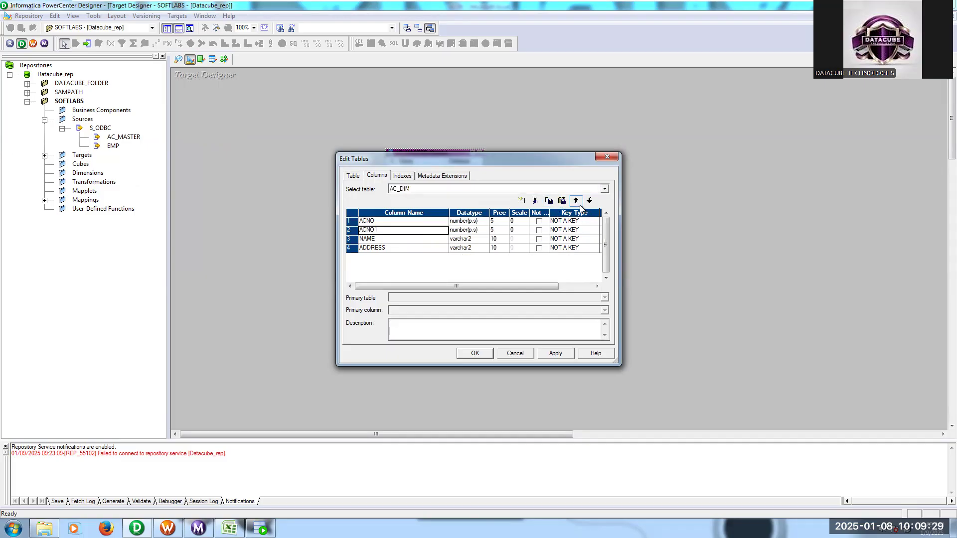
- Try to rename the duplicated column ACNO1 to ACNO
left_click(378, 230)
left_click(480, 232)
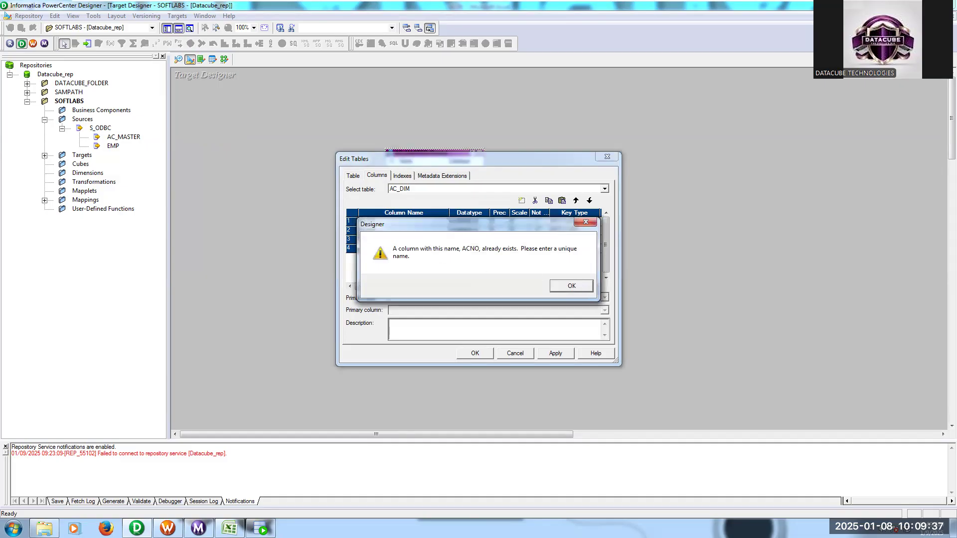
left_click(573, 288)
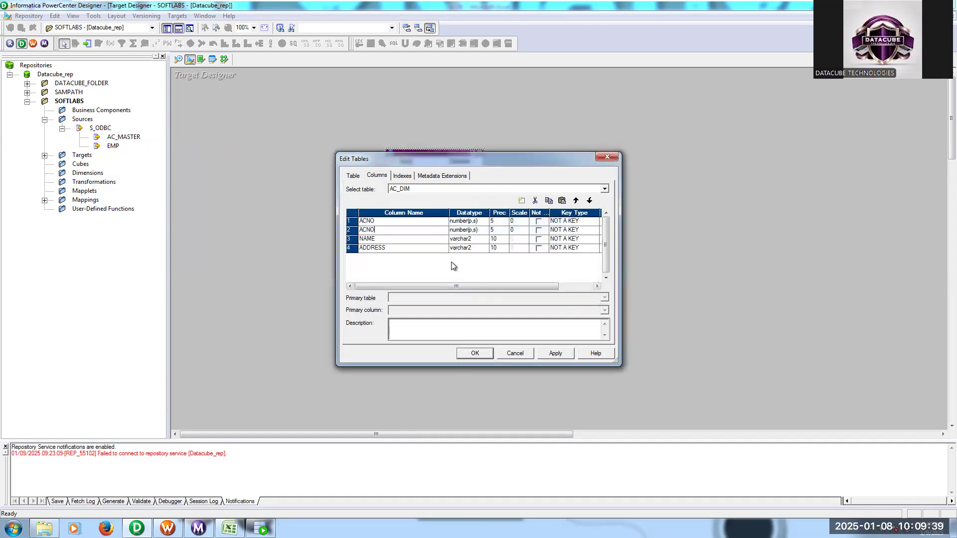
- Rename the first column of AC_DIM to AC_KEY and set its datatype to number
left_click(378, 230)
type("1")
key("BackSpace")
key("BackSpace")
left_click(482, 225)
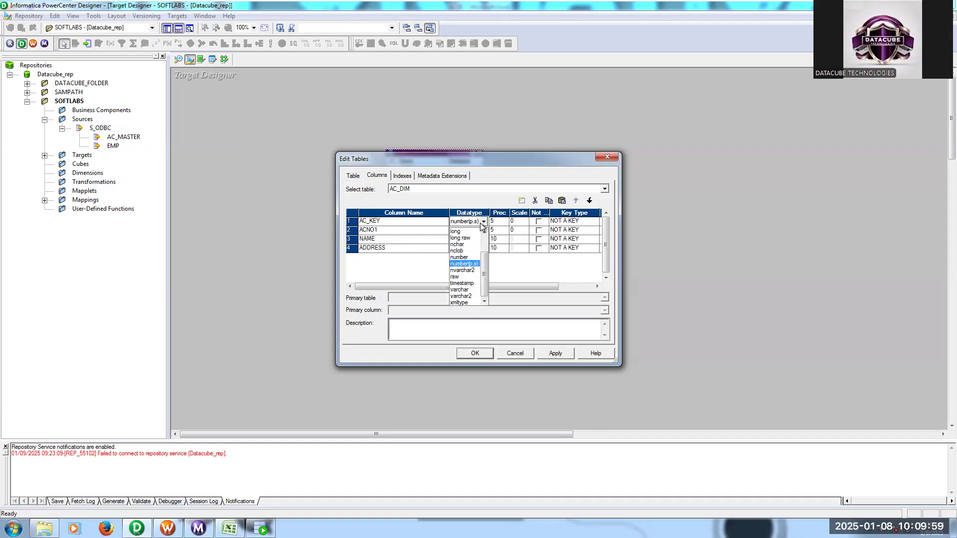
left_click(466, 257)
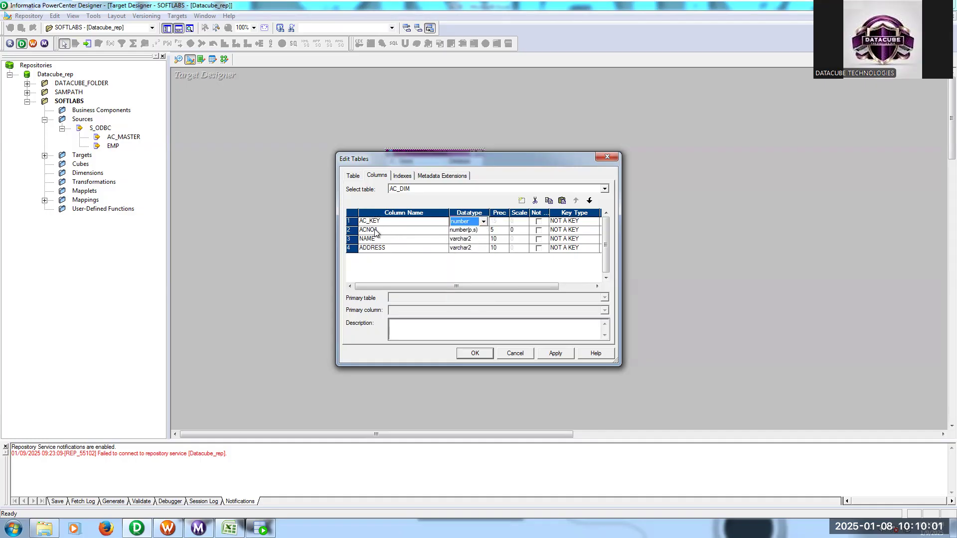
- Rename the second column to ACNO with datatype varchar2 and precision 10, and apply the changes to the AC_DIM table
left_click(375, 230)
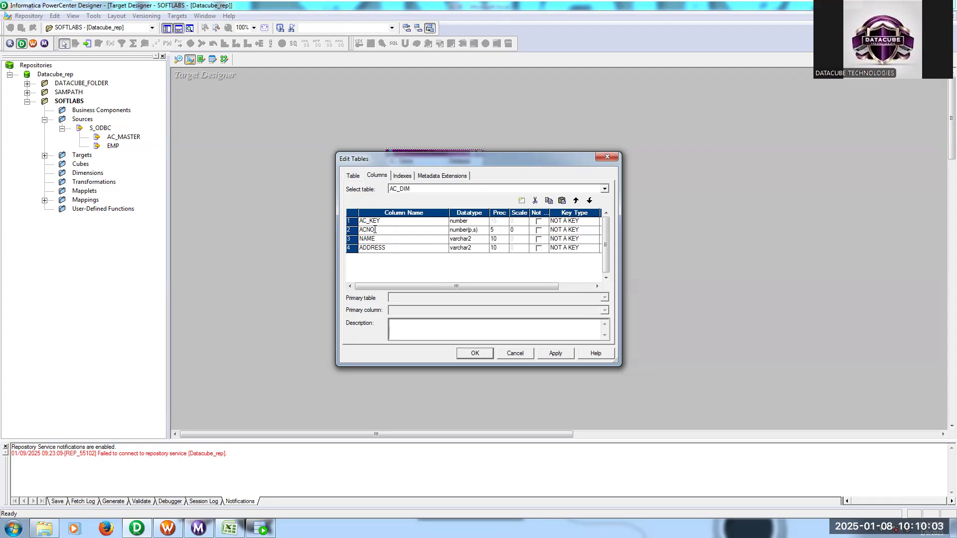
left_click(484, 231)
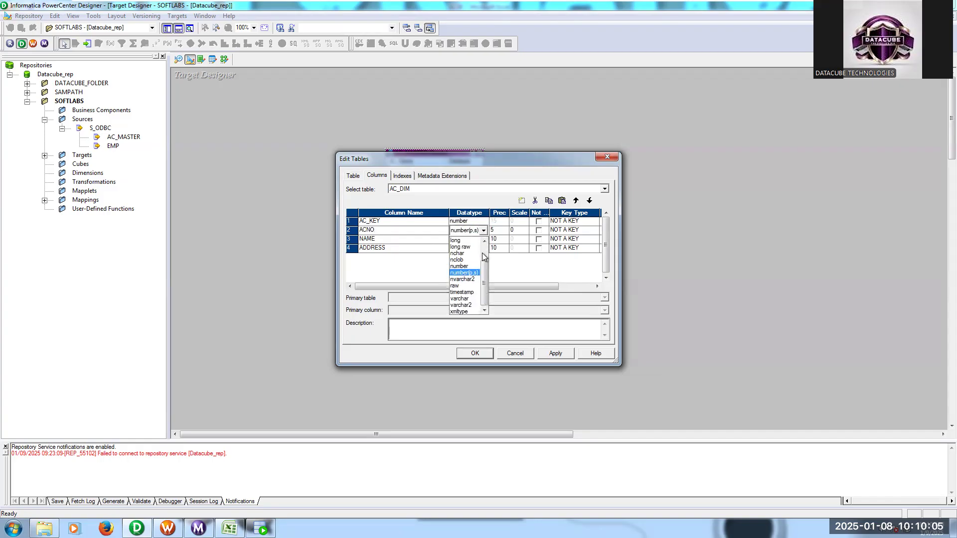
left_click(472, 305)
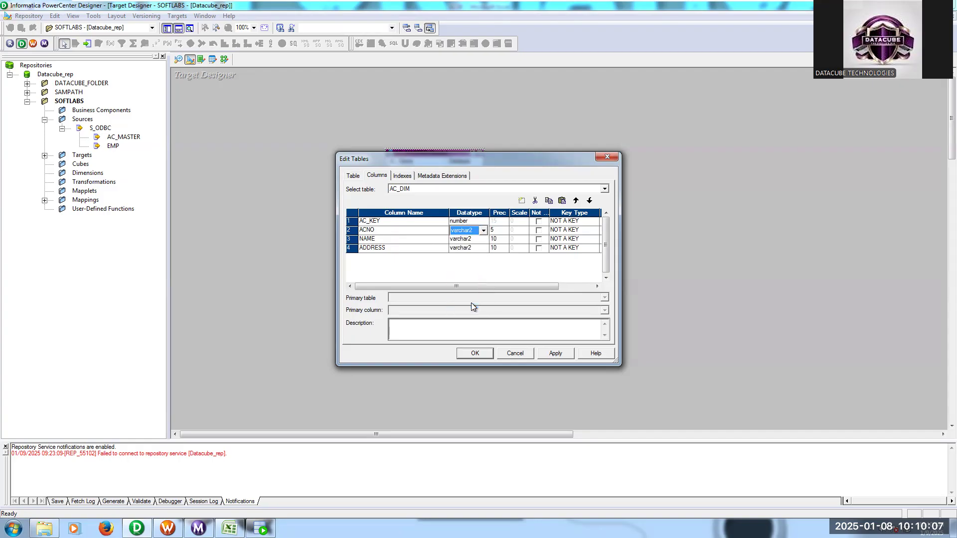
left_click(501, 230)
left_click(505, 233)
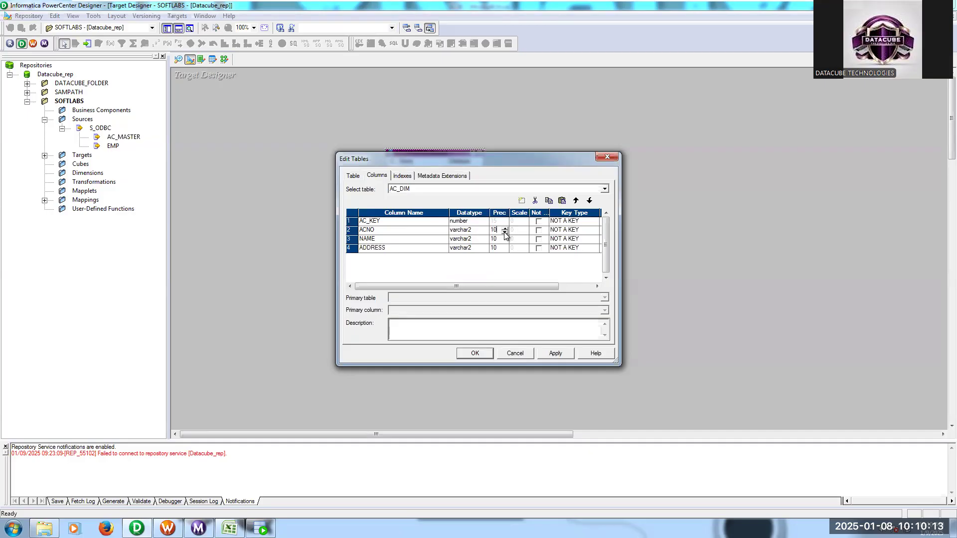
left_click(556, 354)
left_click(481, 354)
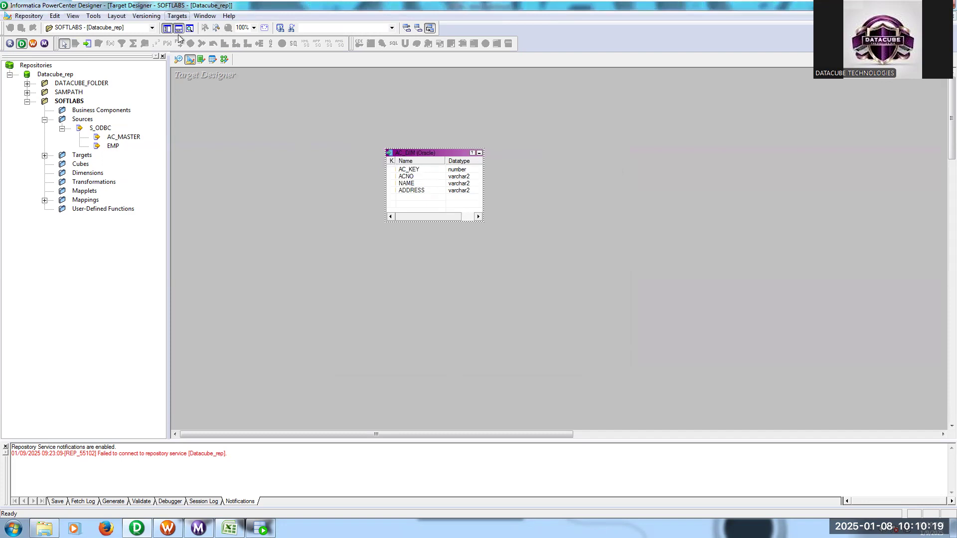
- Switch to Oracle SQL Developer and connect to the TARGET connection by entering the account password
mouse_move(230, 528)
left_click(260, 528)
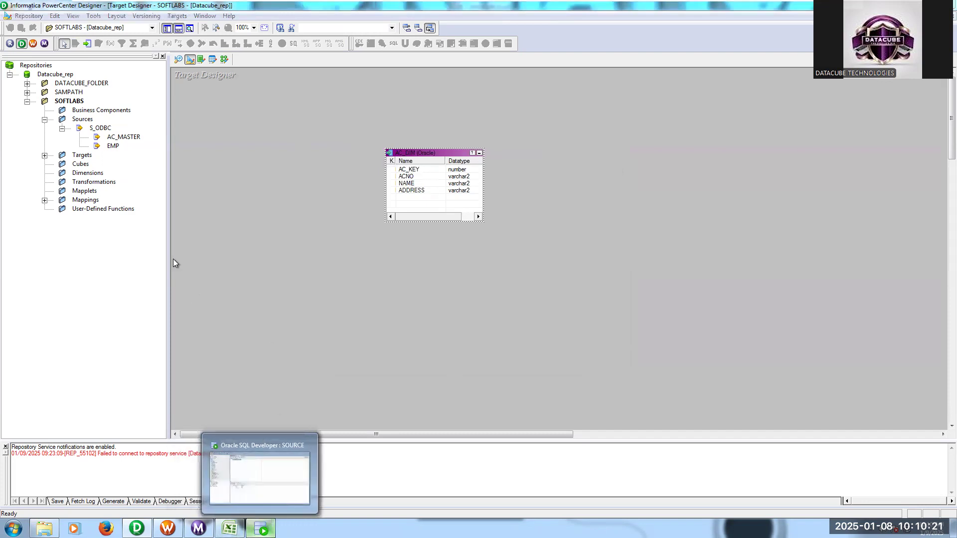
left_click(5, 106)
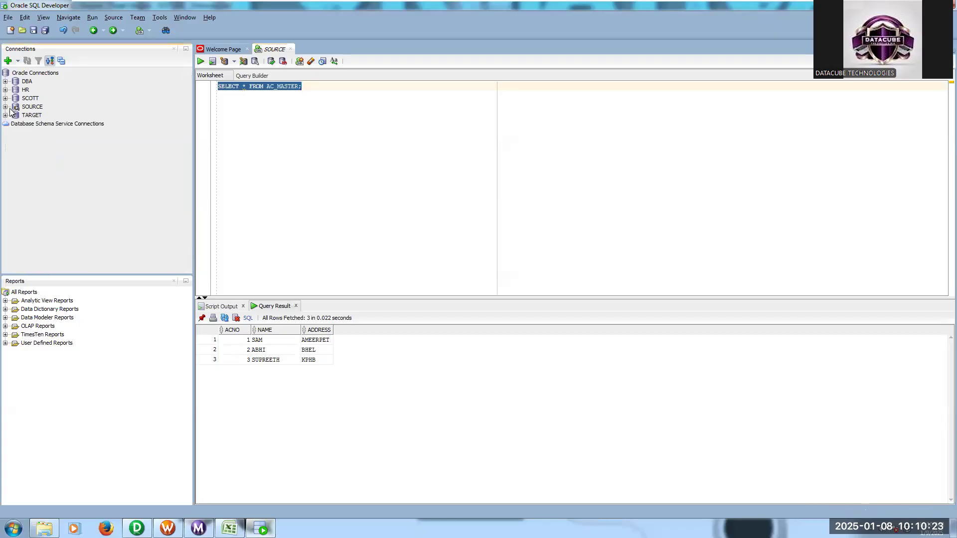
left_click(5, 115)
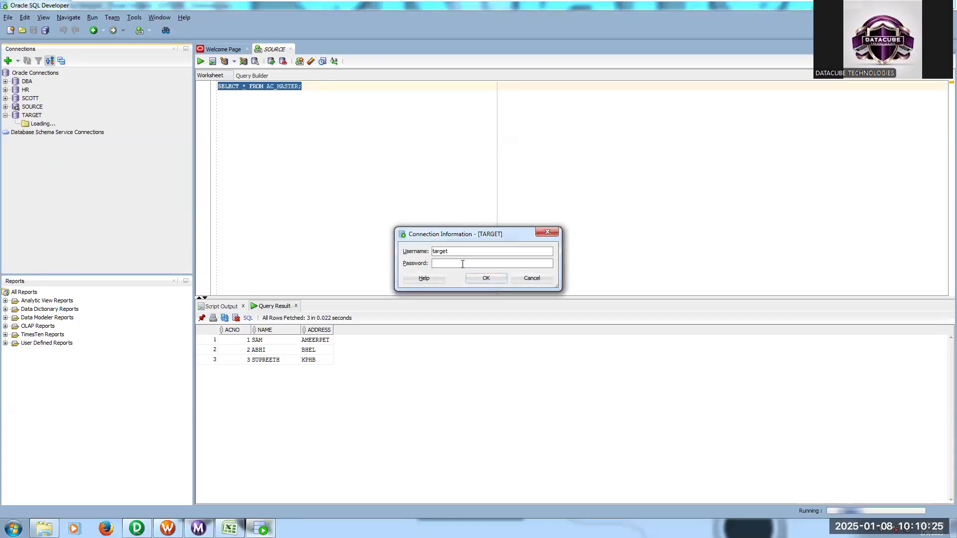
type("target")
left_click(485, 279)
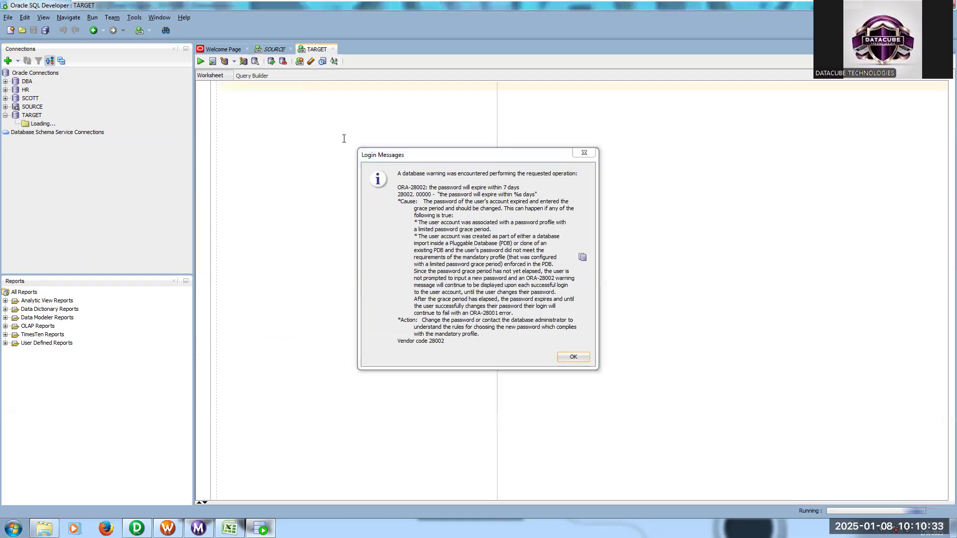
key("Return")
- Run DESC AC_DIM; in the TARGET worksheet to check whether the table exists
left_click(275, 85)
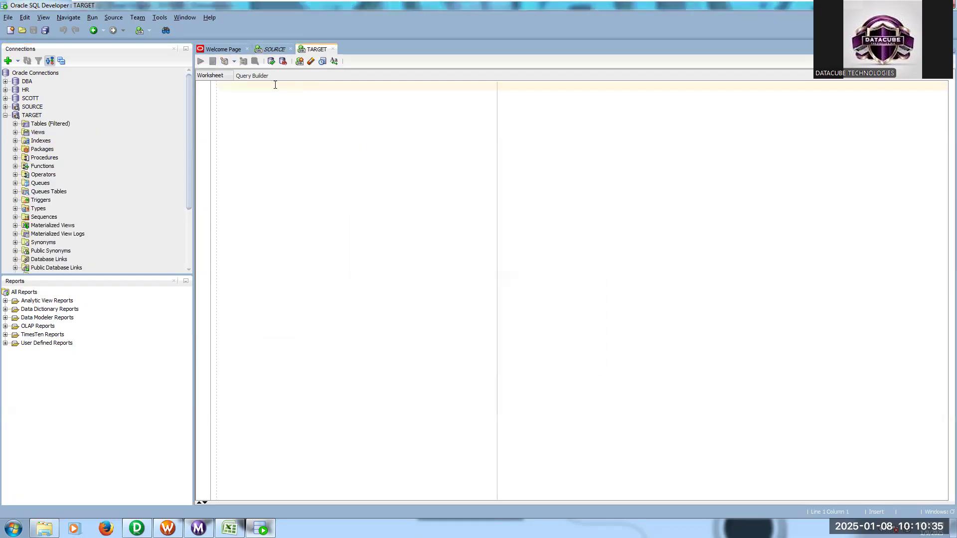
type("DESC")
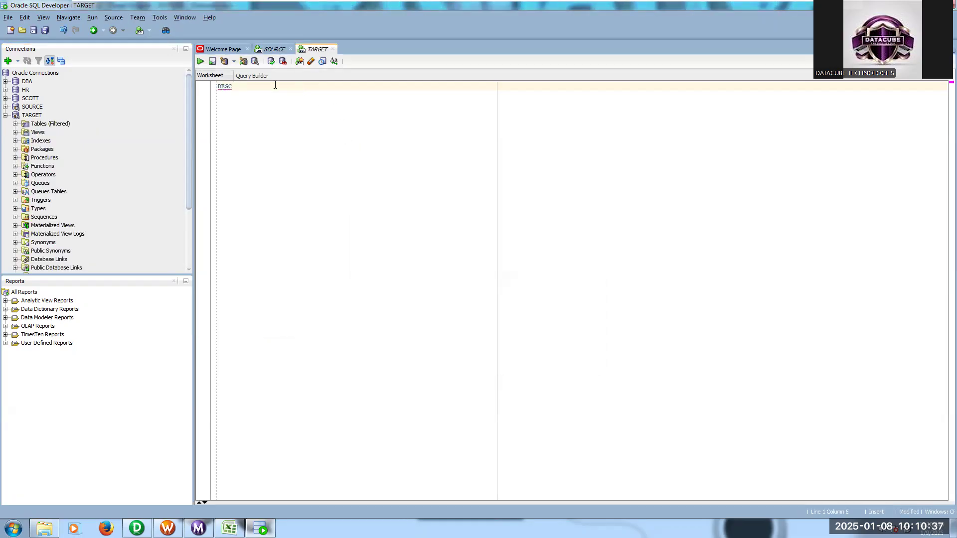
type(" AC_DIM;")
left_click(200, 62)
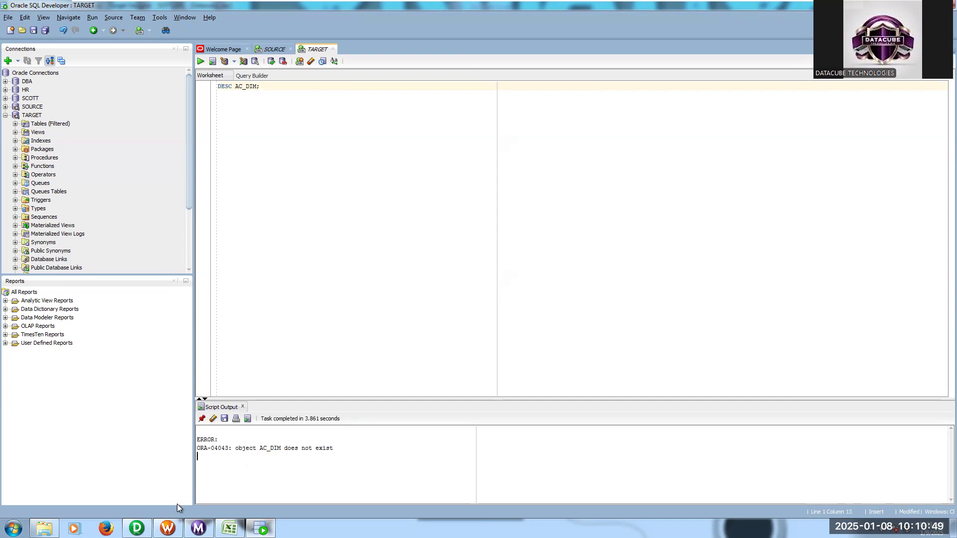
- Switch to Informatica PowerCenter Designer and connect target SQL generation to the T_ODBC data source, entering the database username and password
left_click(136, 529)
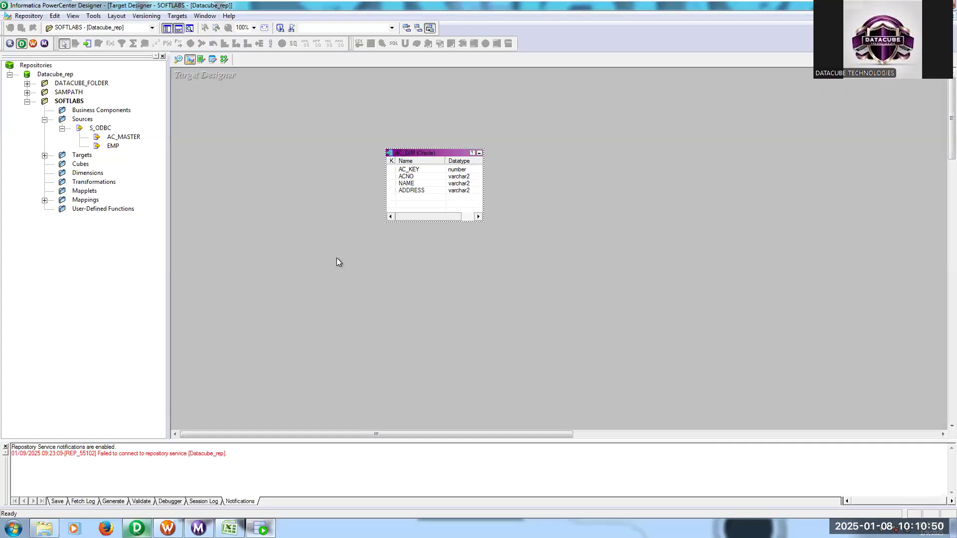
left_click(177, 16)
left_click(229, 245)
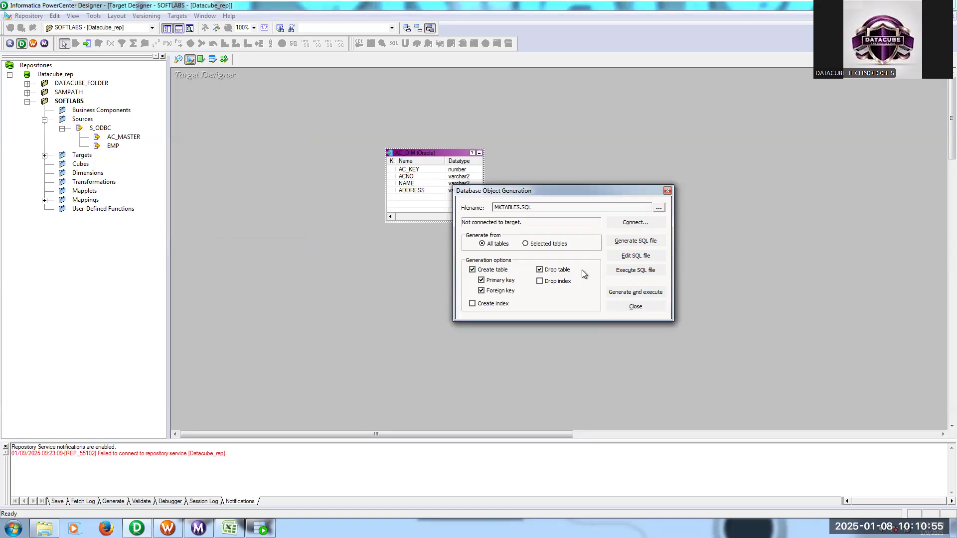
left_click(636, 222)
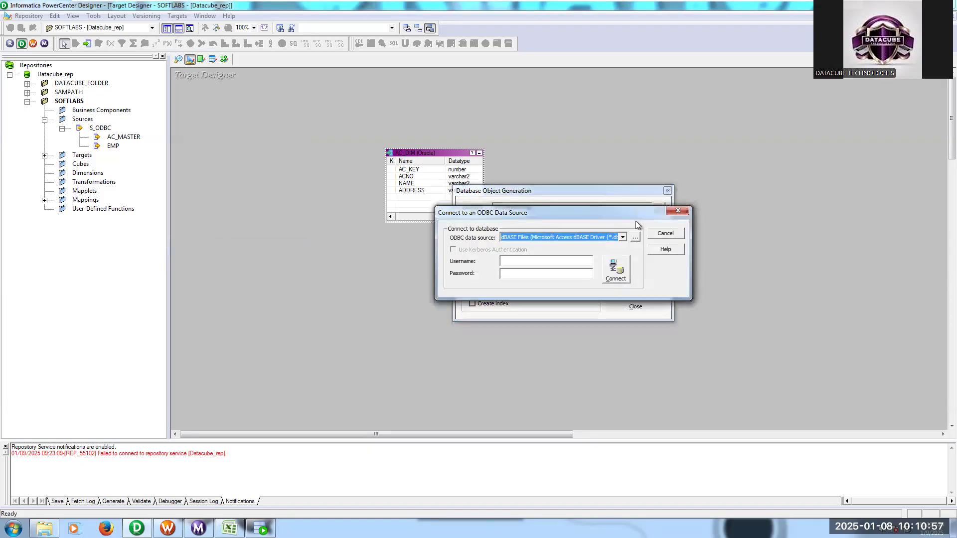
left_click(556, 262)
type("target")
double_click(556, 262)
key("Tab")
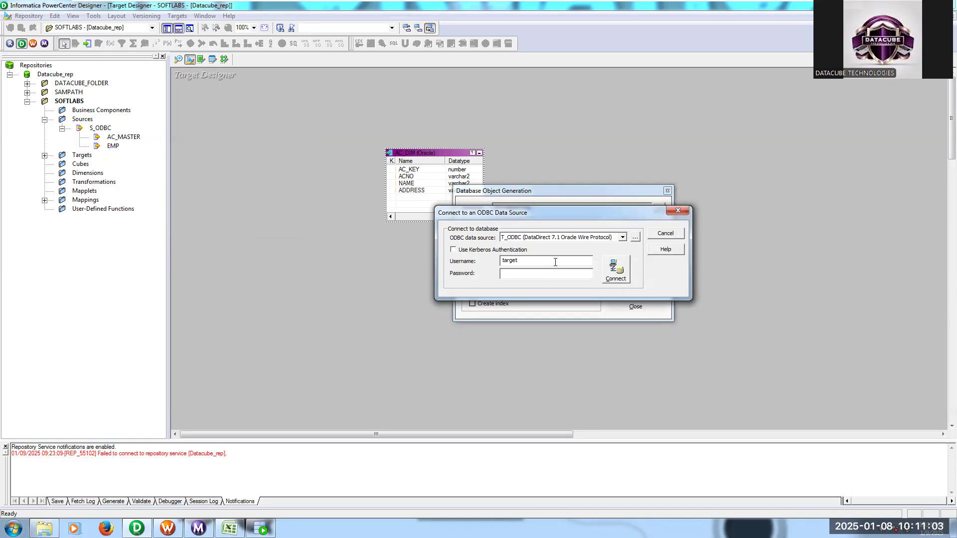
type("target")
key("Return")
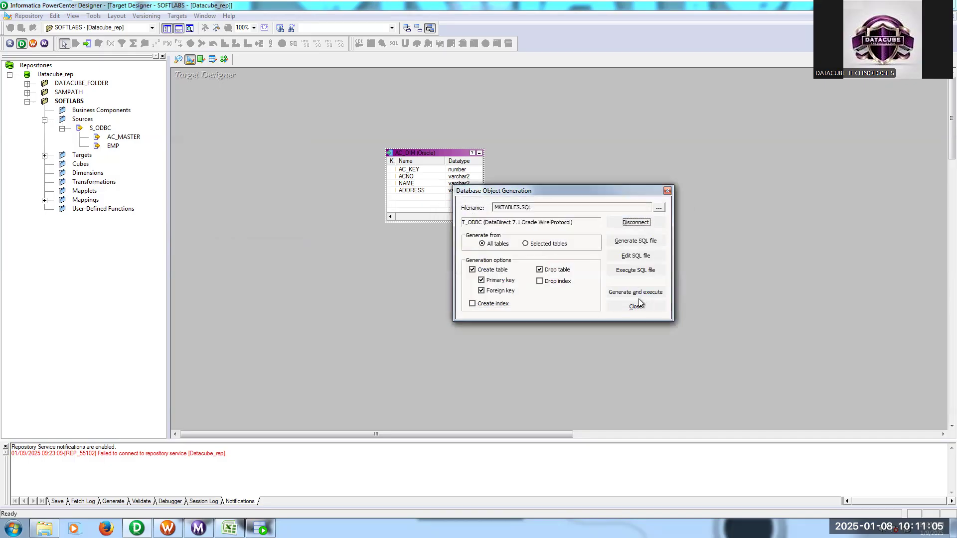
- Generate and execute the table creation SQL for all tables, overwriting MKTABLES.SQL, and close the object generation dialog
left_click(633, 293)
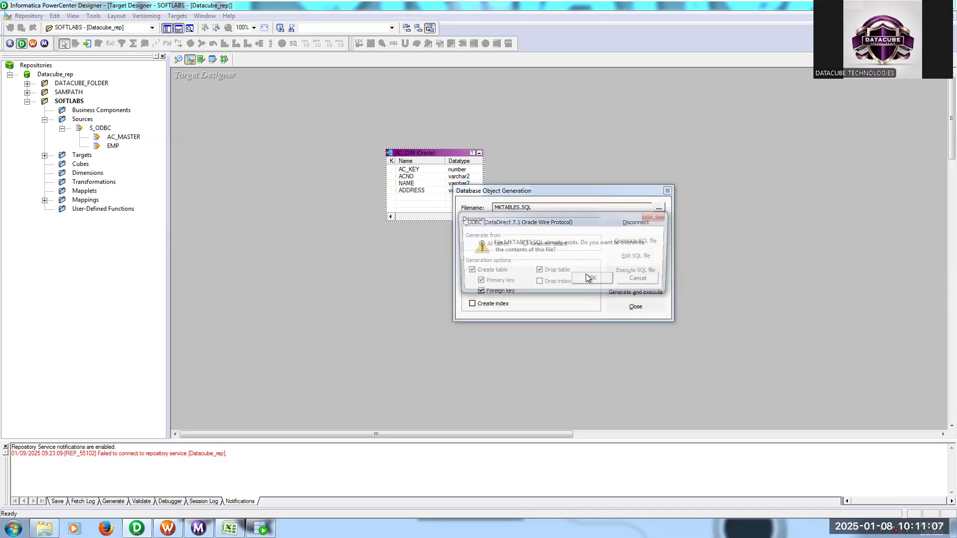
left_click(593, 280)
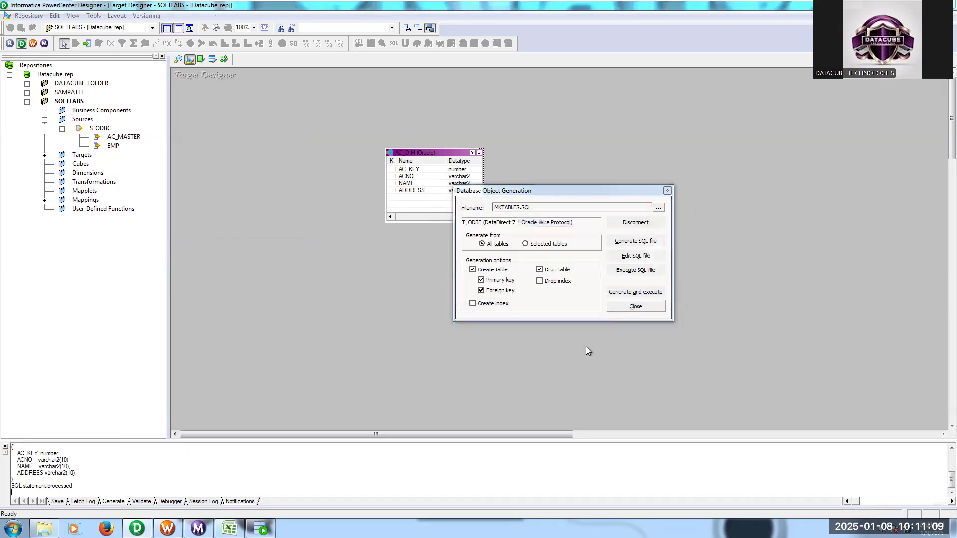
left_click(636, 306)
- Switch to Oracle SQL Developer, describe AC_DIM again and run SELECT * FROM AC_DIM; on the TARGET connection
left_click(261, 529)
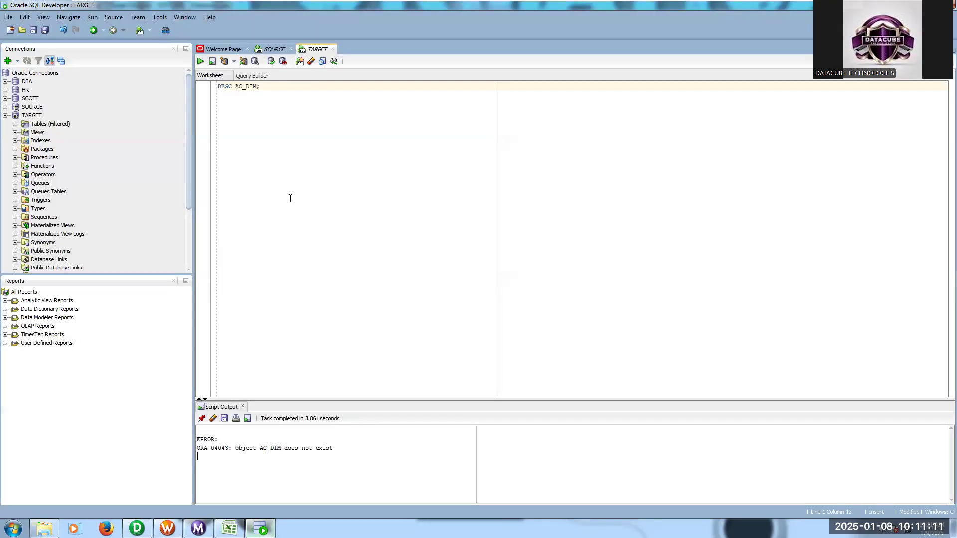
left_click(202, 62)
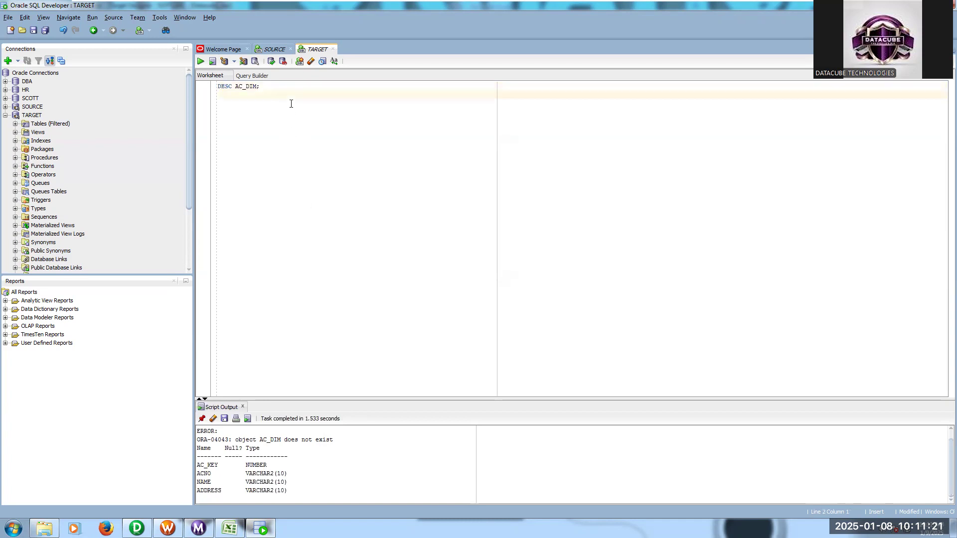
type("el")
type("CT * ")
type("FROM AC")
type(")D")
key("BackSpace")
key("BackSpace")
key("BackSpace")
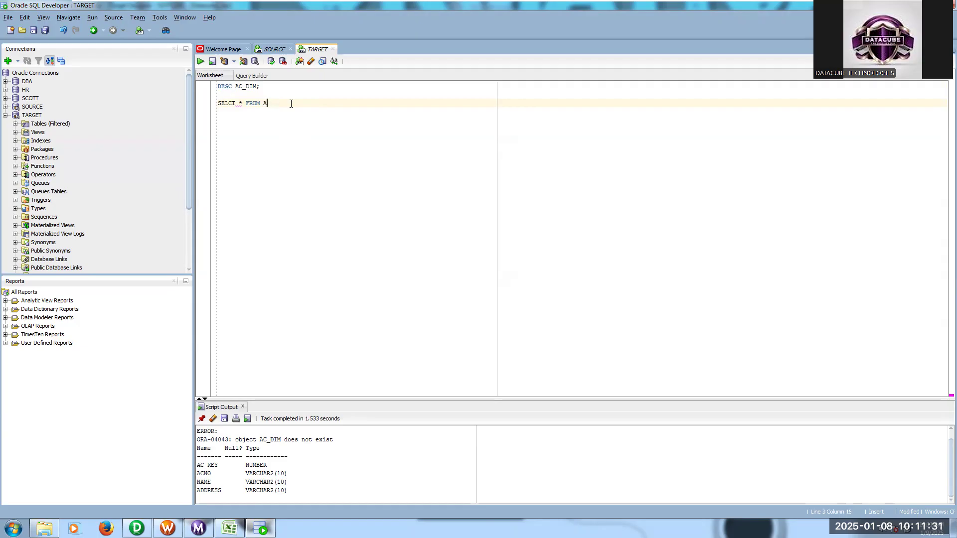
type("CE")
left_click_drag(307, 107, 217, 104)
key("F5")
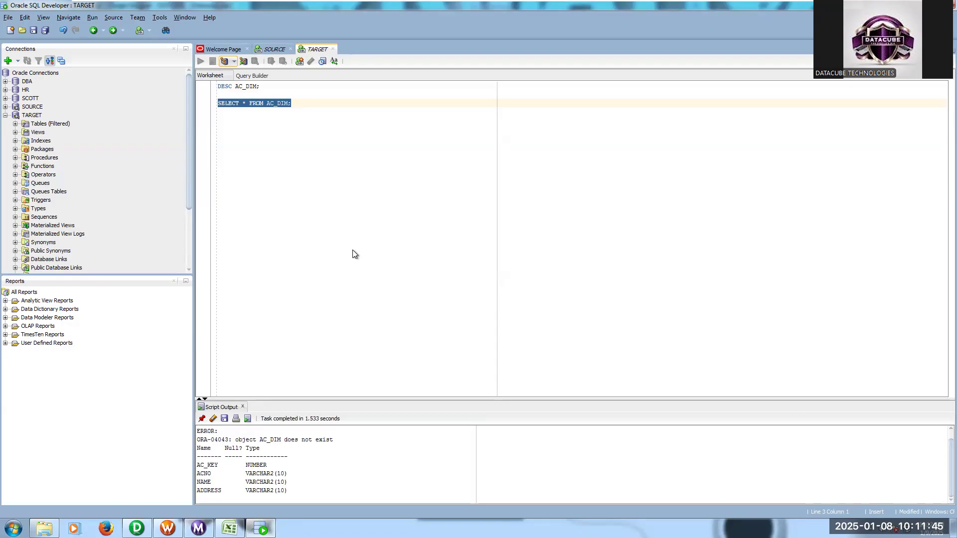
key("ctrl+Return")
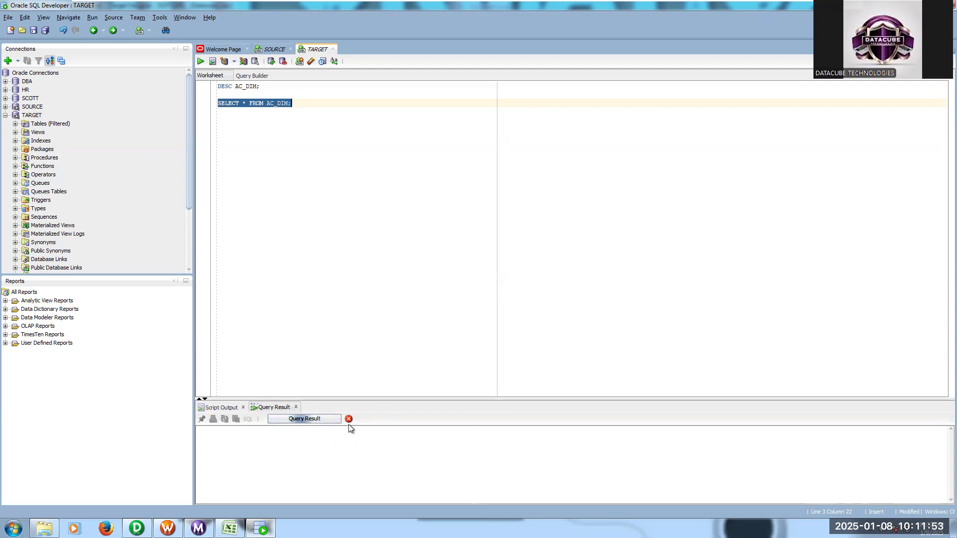
- Switch to Informatica PowerCenter Designer and save the source and target definitions to the repository
mouse_move(137, 529)
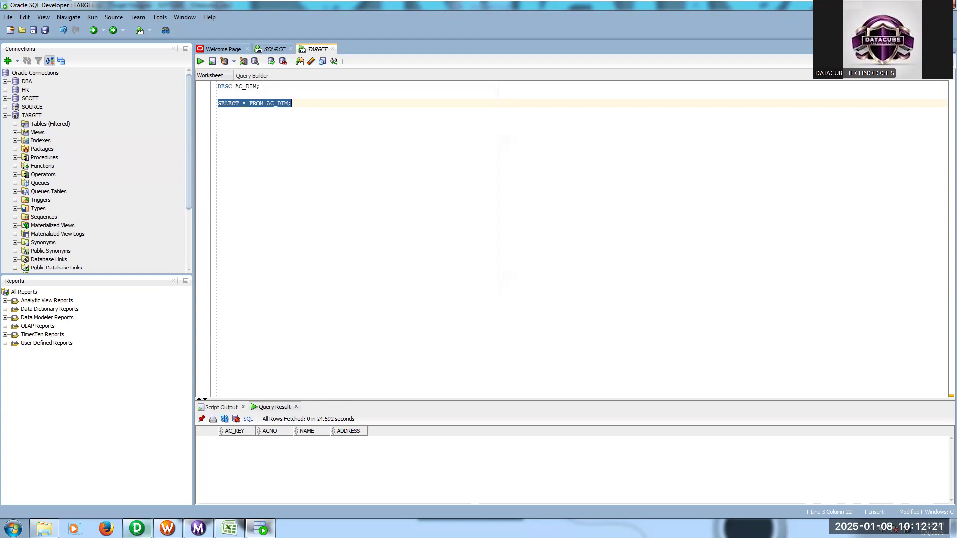
left_click(142, 527)
left_click(29, 16)
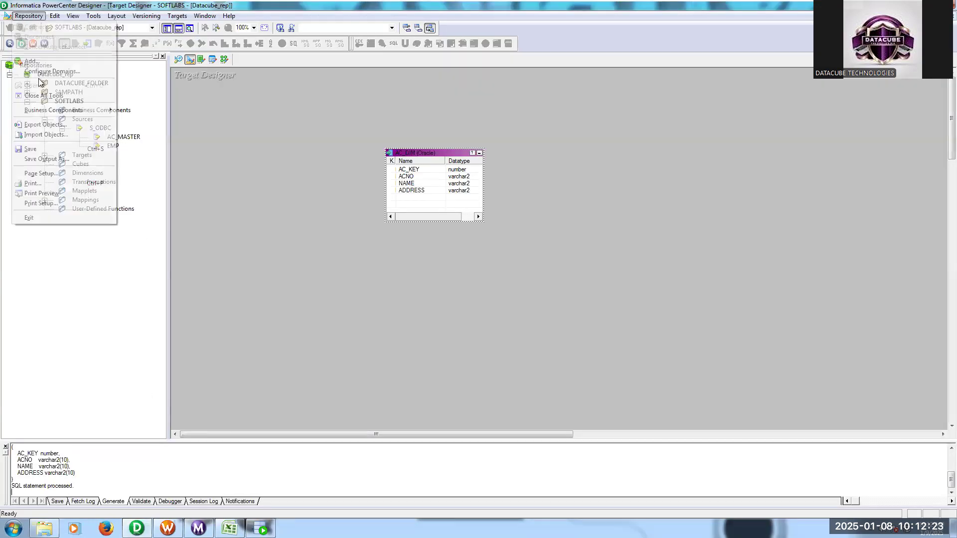
left_click(46, 149)
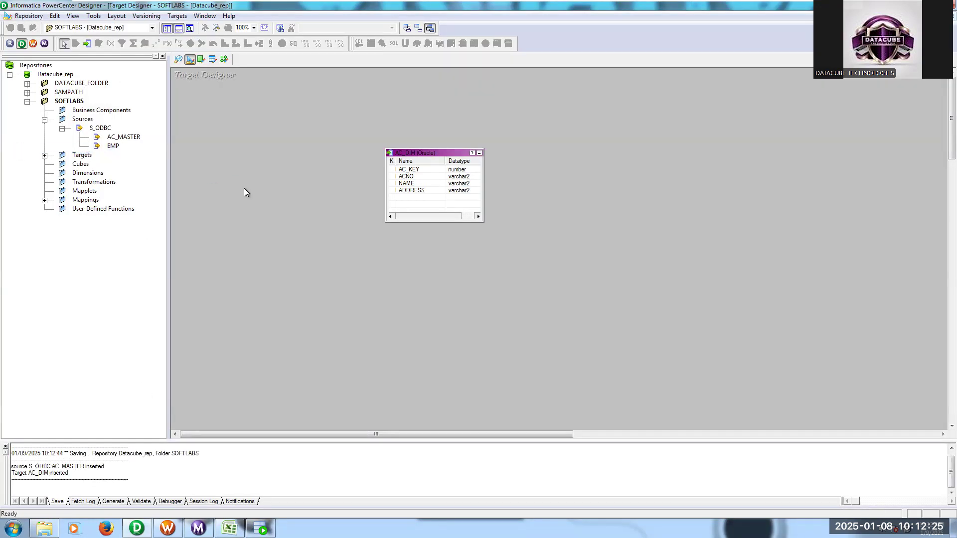
- Create a new mapping named m_AC_TGT in the Mapping Designer
left_click(224, 60)
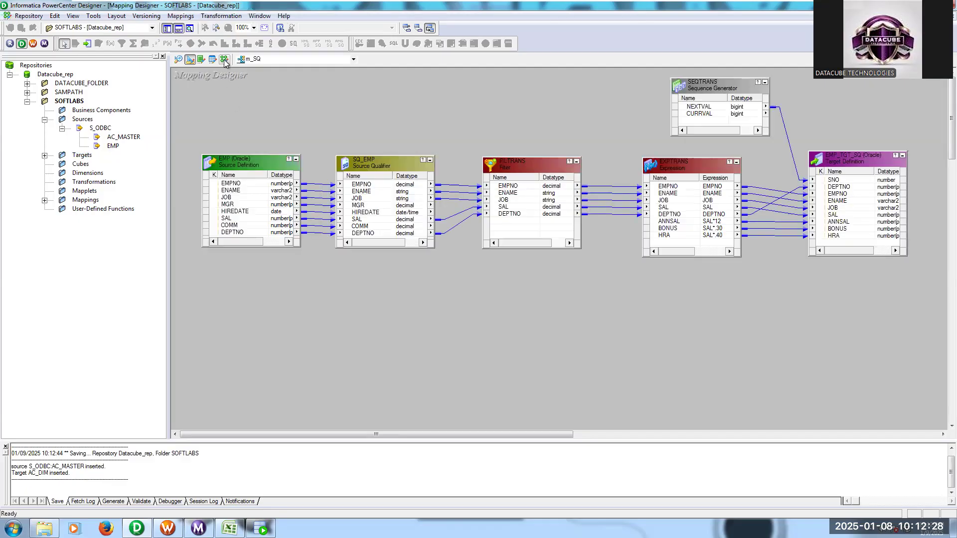
left_click(180, 15)
key("Return")
type("m")
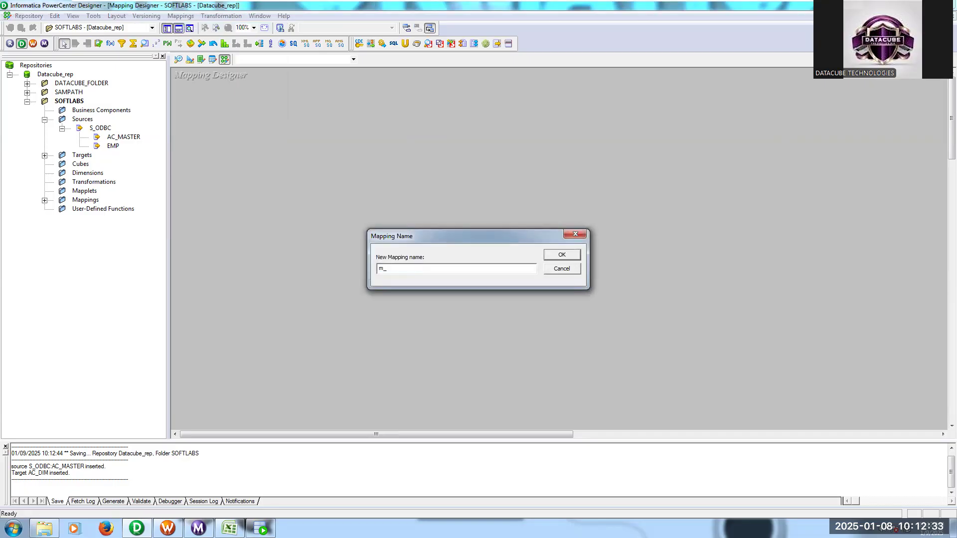
type("_AC_TGT")
key("Return")
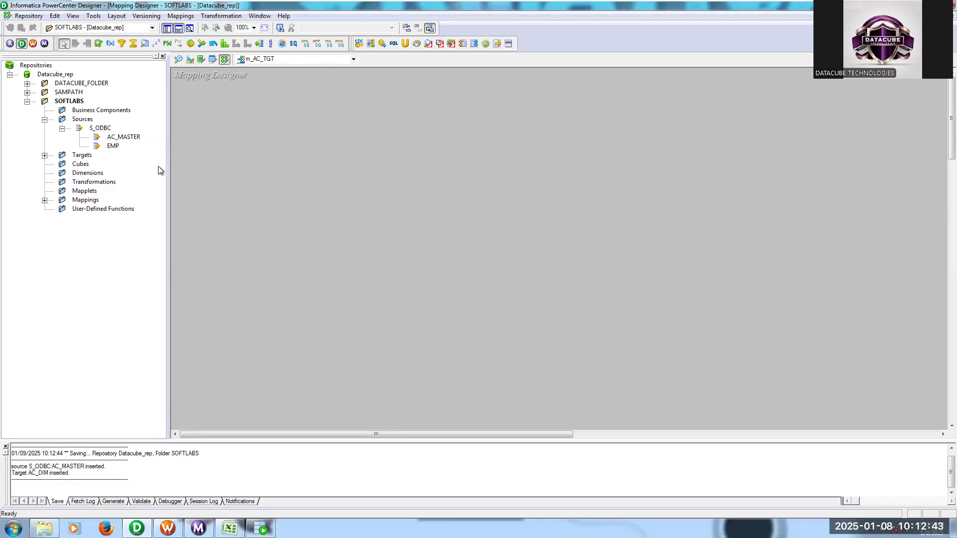
- Add the AC_MASTER source to the mapping, collapse it to an icon and place its source qualifier beside it
left_click_drag(125, 138, 253, 157)
left_click(326, 132)
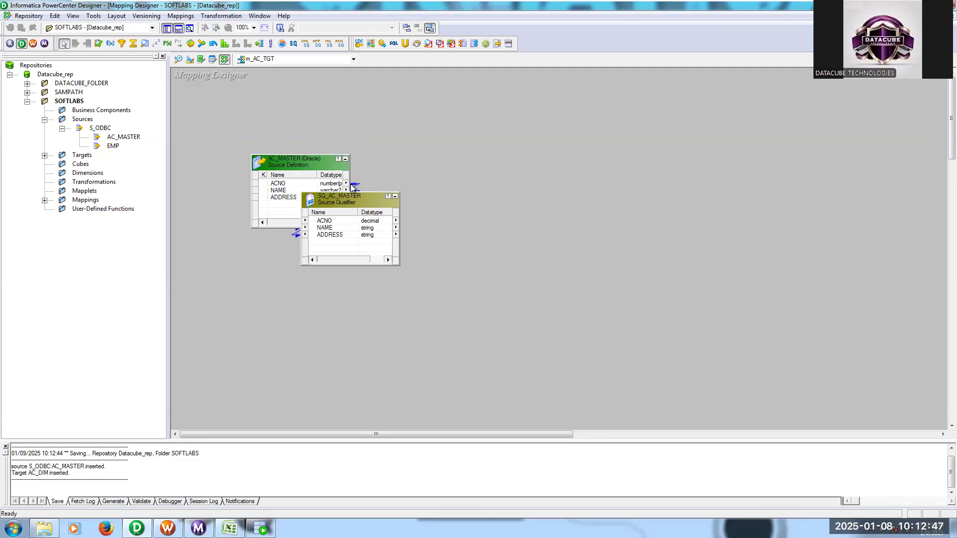
left_click(345, 159)
left_click_drag(346, 205, 389, 140)
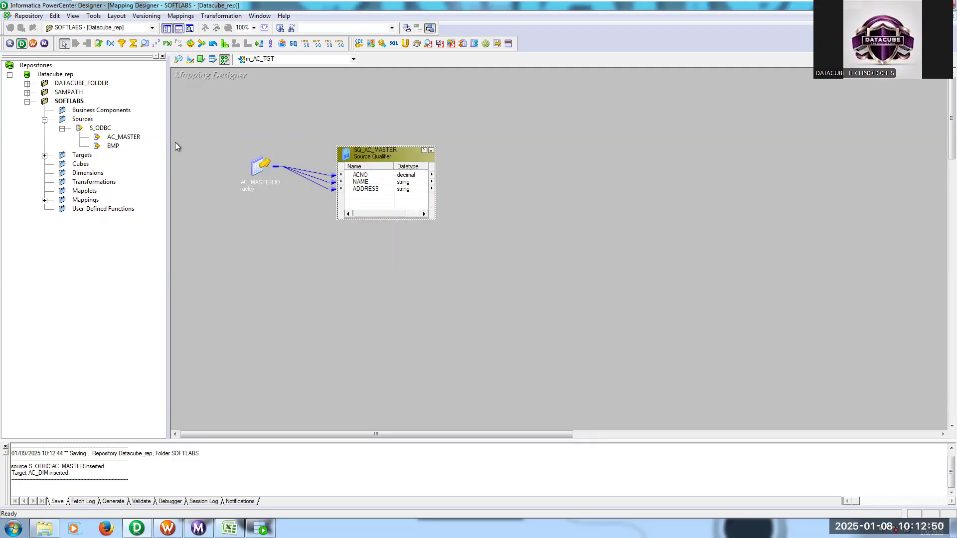
- Add the AC_DIM target to the mapping and space it apart from the source qualifier
left_click(44, 155)
left_click_drag(102, 164, 608, 153)
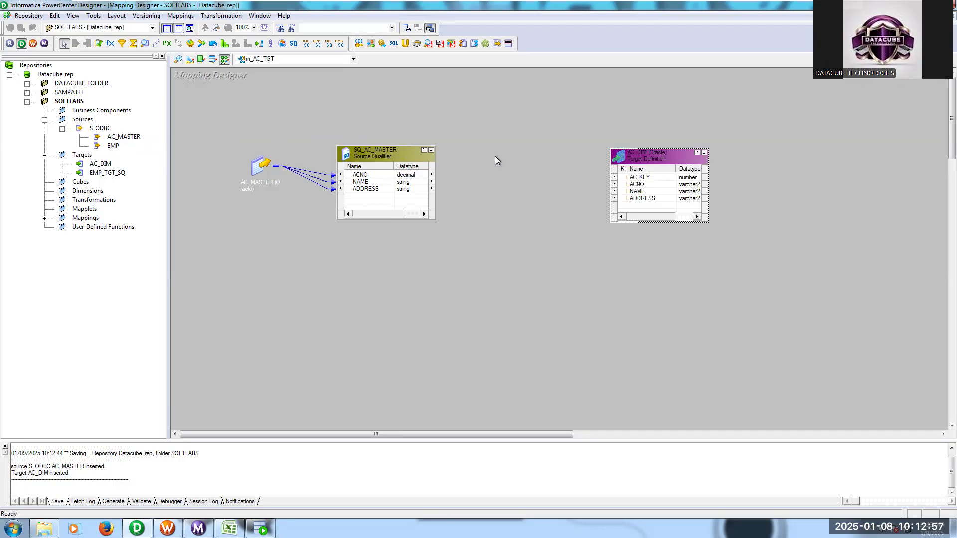
left_click_drag(402, 157, 402, 191)
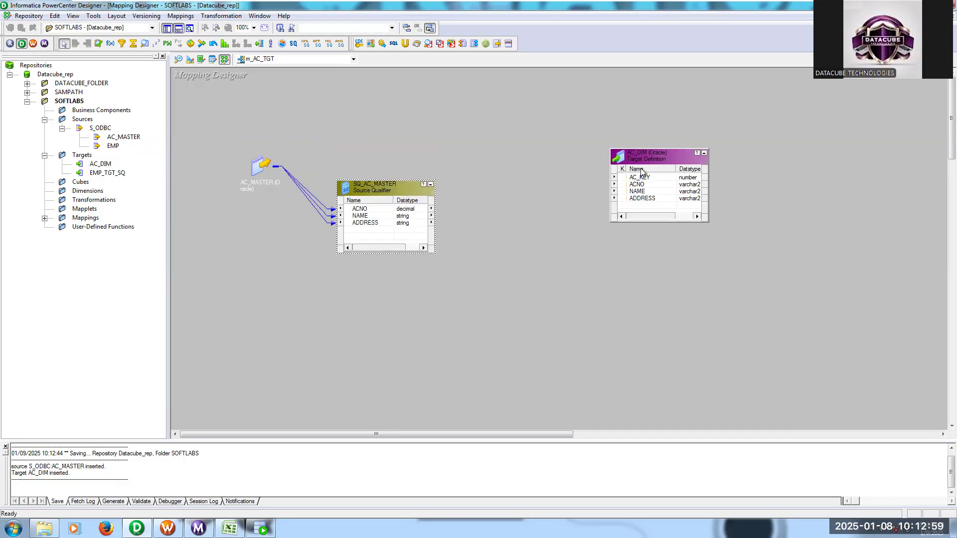
left_click_drag(643, 161, 691, 183)
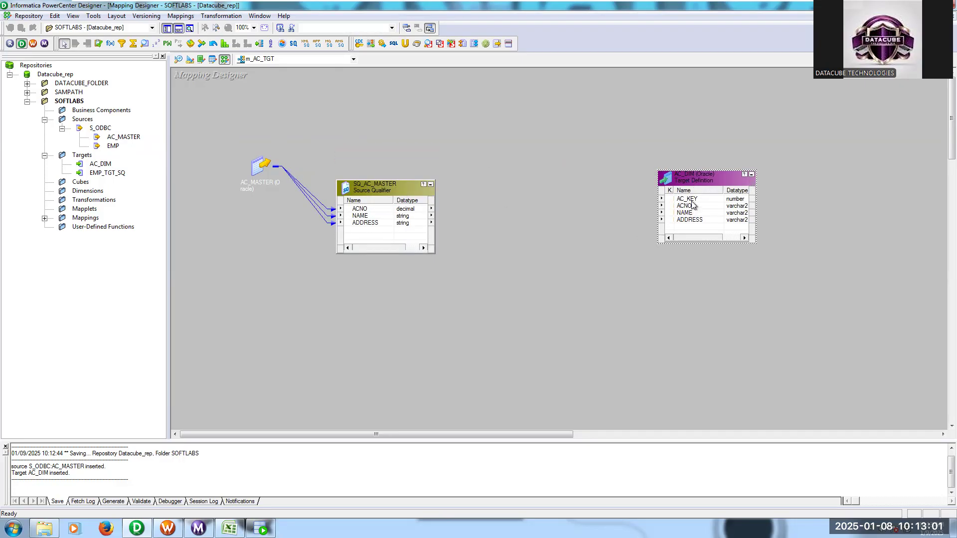
left_click(693, 200)
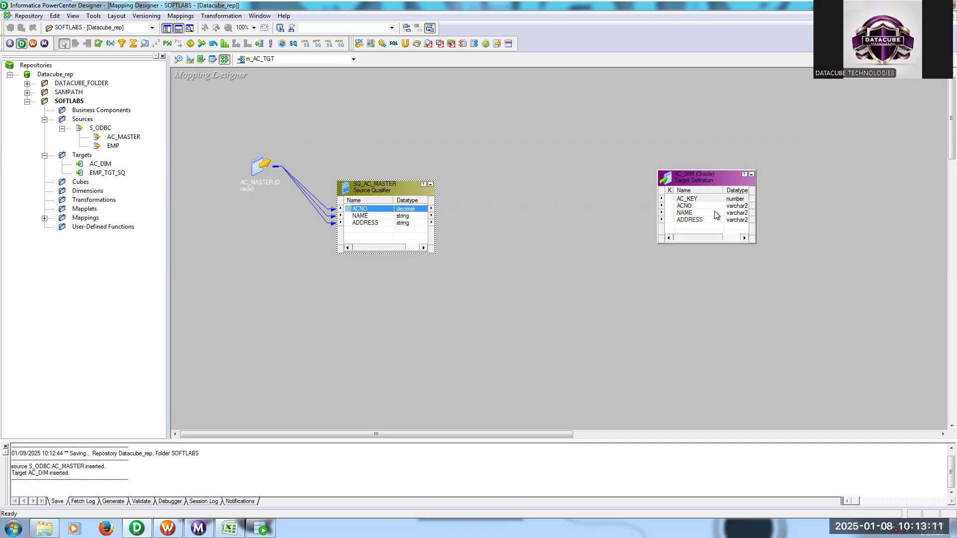
left_click(703, 206)
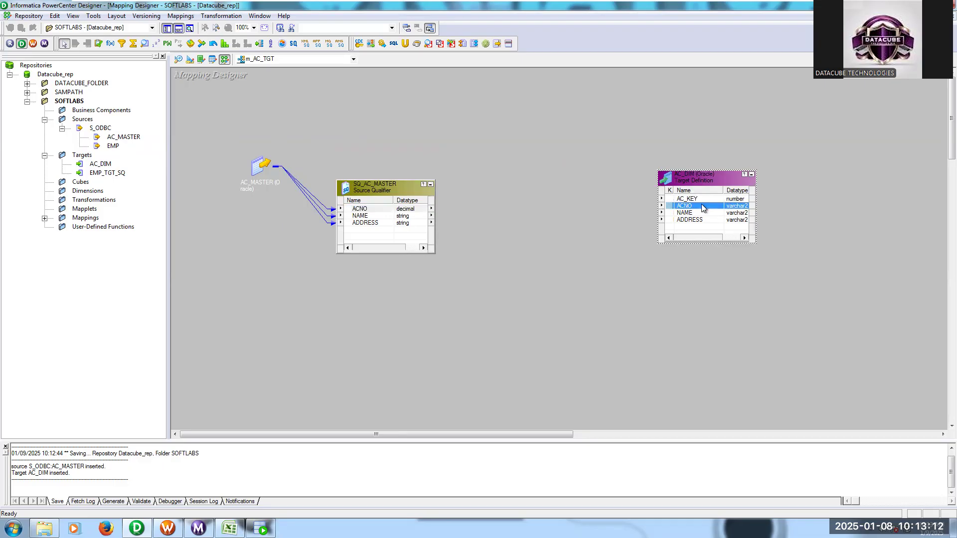
left_click(547, 118)
- Add a Sequence Generator transformation above the source qualifier and set its Start Value to 1
left_click(156, 43)
left_click(438, 84)
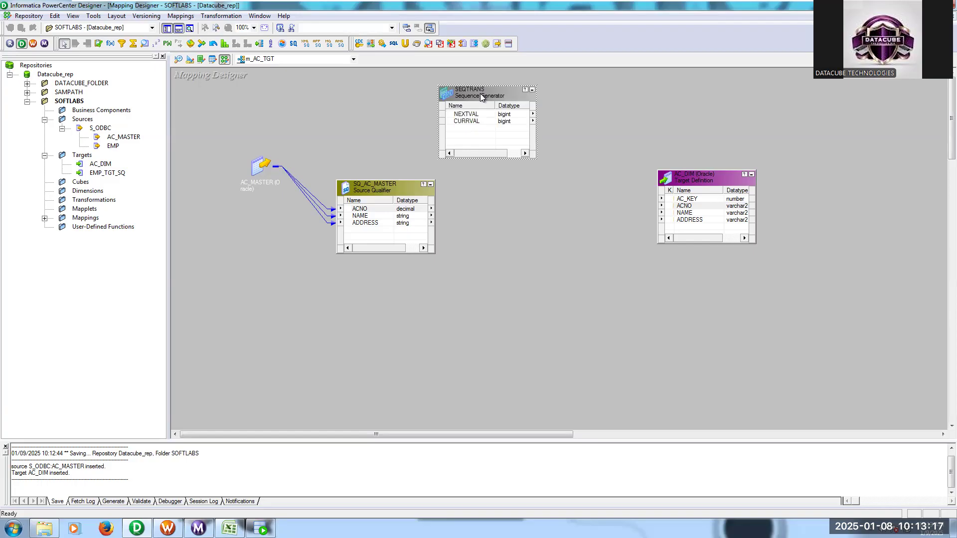
double_click(482, 97)
left_click(420, 176)
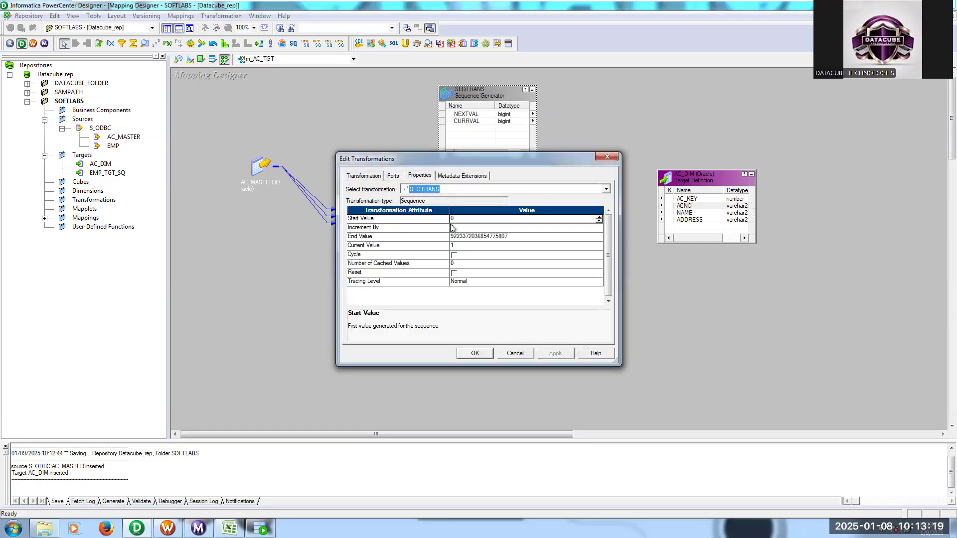
left_click(460, 220)
key("BackSpace")
type("1")
left_click(433, 231)
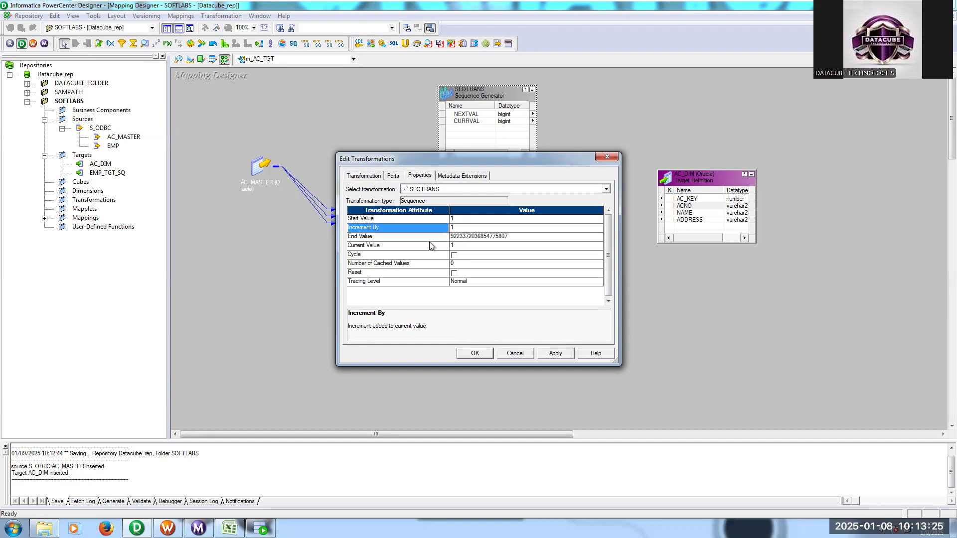
left_click(432, 247)
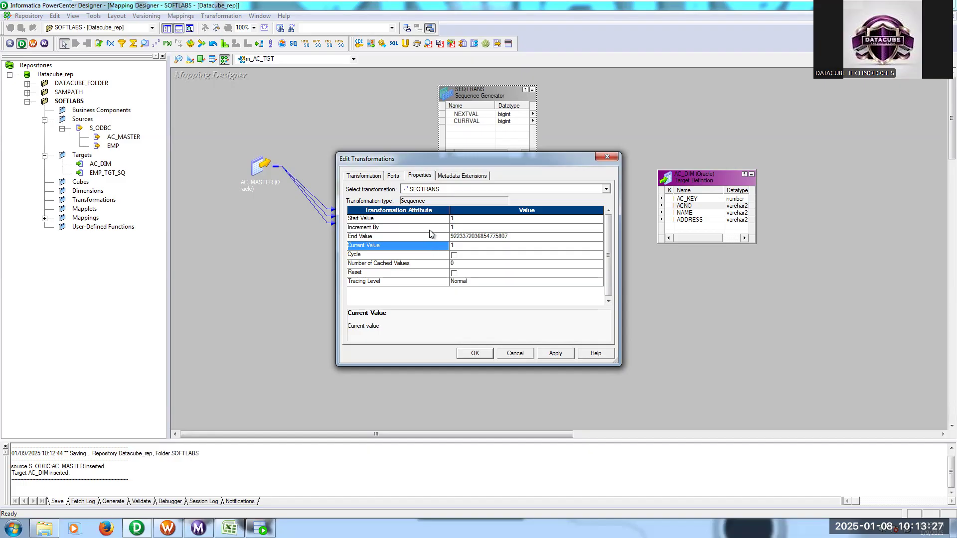
left_click(475, 354)
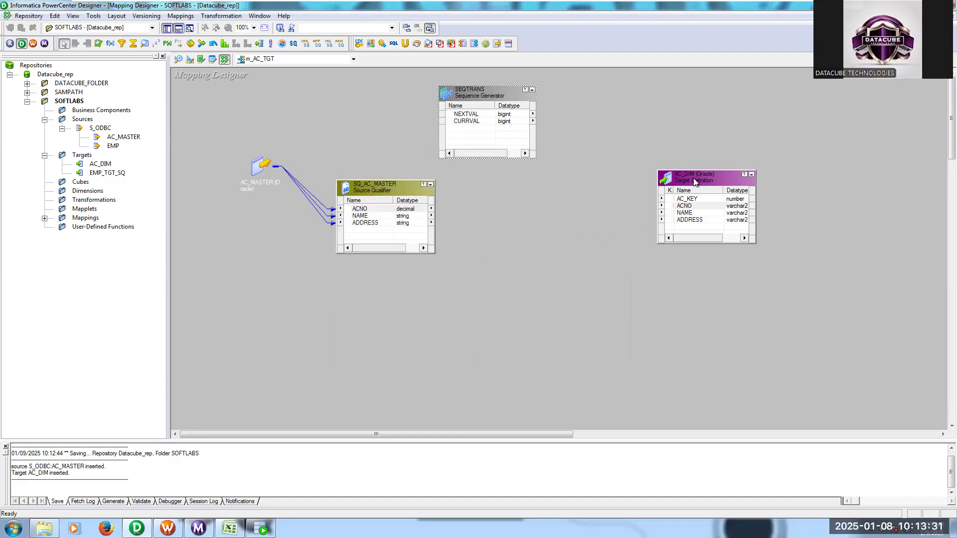
- Rearrange the mapping by lowering the source qualifier and AC_DIM target and repositioning the Sequence Generator above them
left_click_drag(693, 179, 694, 199)
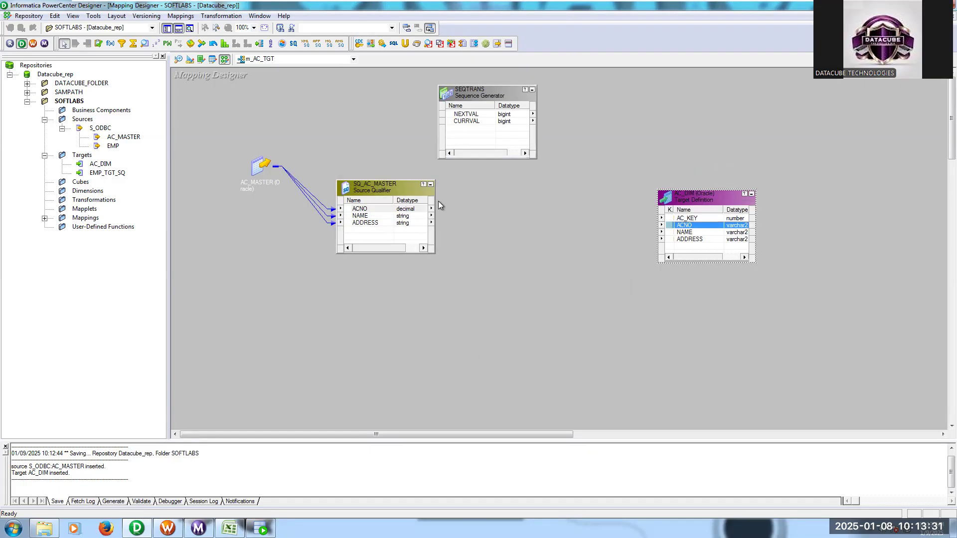
left_click(687, 214)
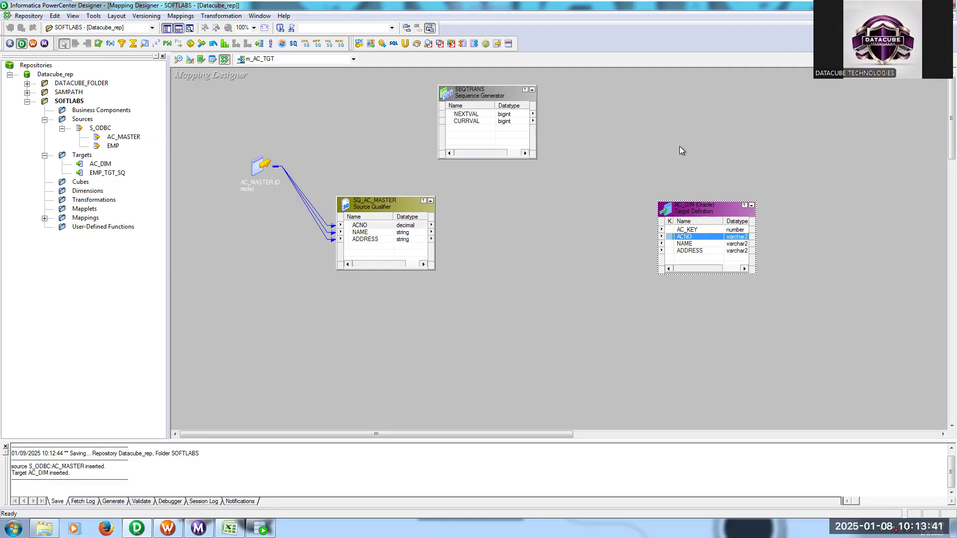
left_click_drag(493, 87, 549, 115)
left_click(614, 119)
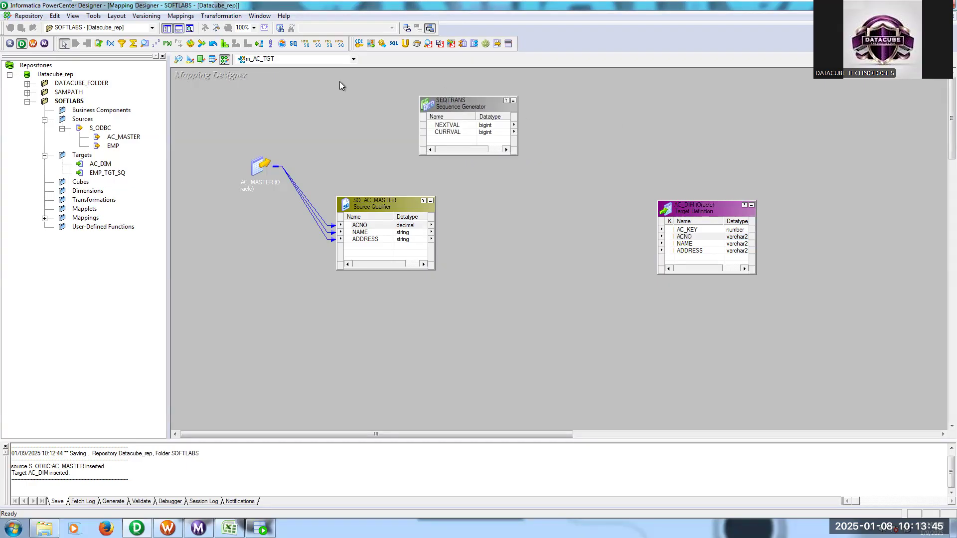
- Add an Expression transformation to the mapping and place it beside the Sequence Generator
left_click(110, 44)
left_click(553, 102)
left_click_drag(587, 113, 563, 107)
left_click_drag(486, 103, 462, 100)
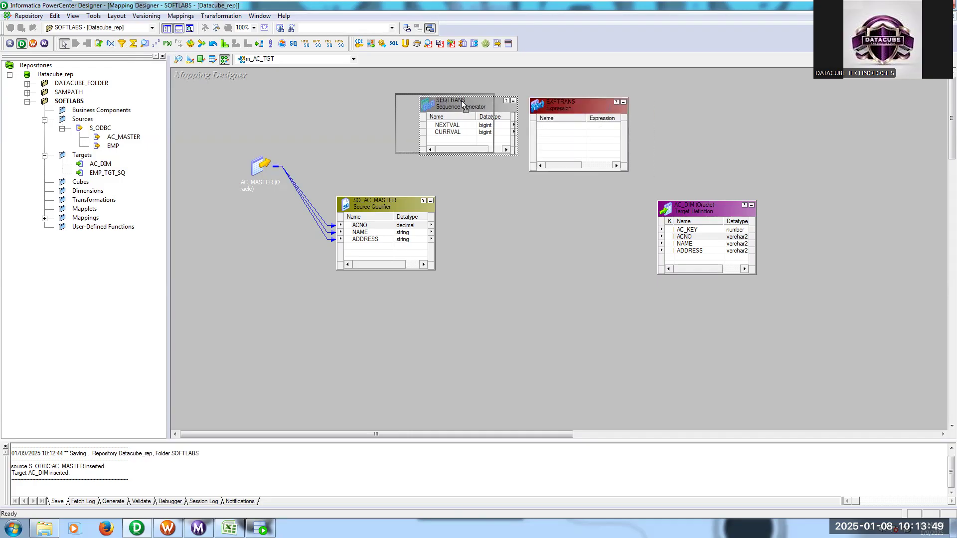
- Link the Sequence Generator's NEXTVAL and CURRVAL ports into the Expression transformation
left_click(424, 123)
left_click(424, 130, "shift")
left_click_drag(410, 123, 549, 148)
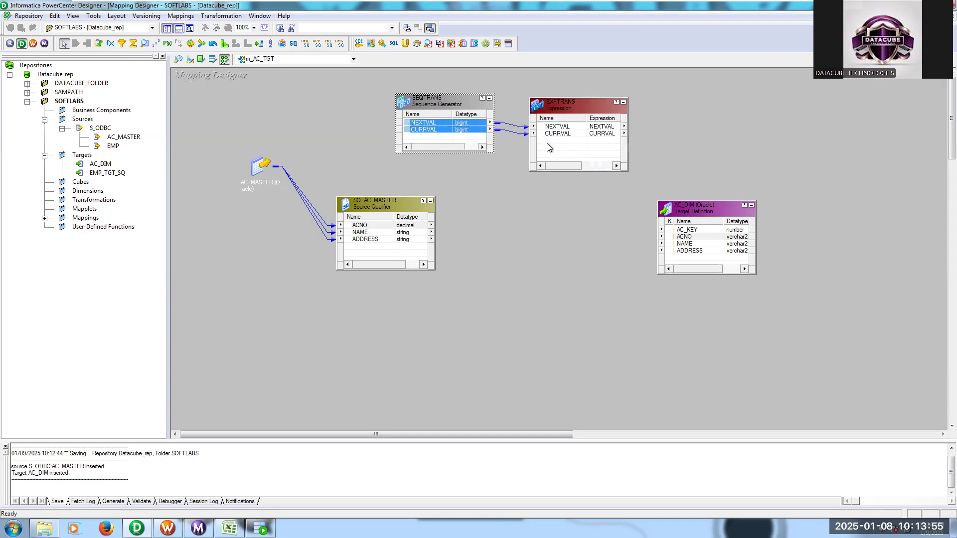
- Duplicate the NEXTVAL port in the Expression transformation and rename the copy o_NEXTVAL
double_click(573, 107)
left_click(393, 175)
left_click_drag(450, 160, 444, 125)
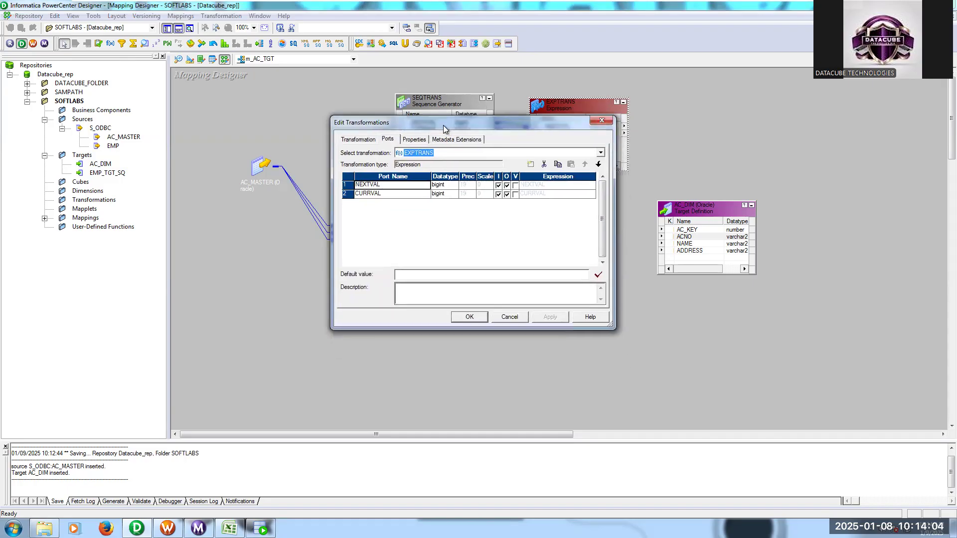
left_click(414, 185)
left_click(557, 165)
left_click(571, 165)
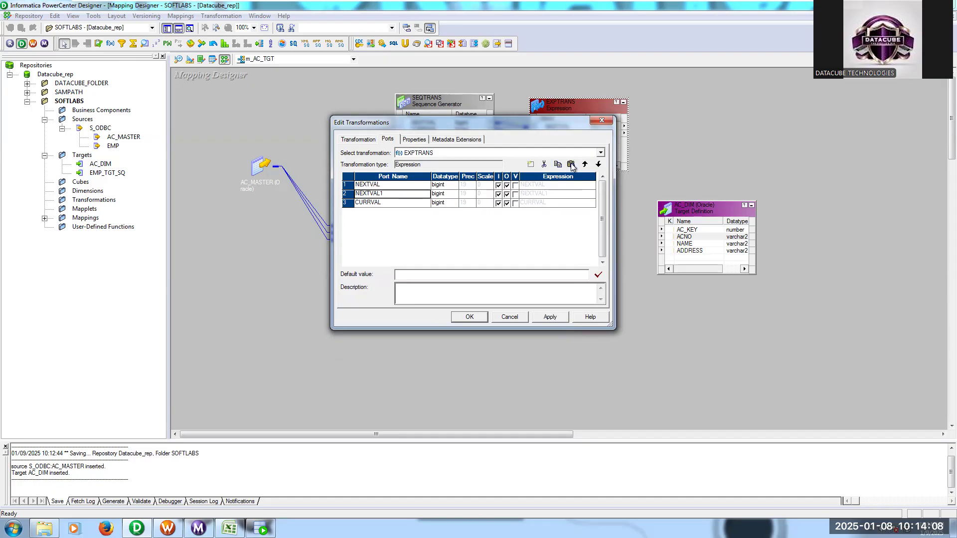
left_click(394, 194)
type("o_")
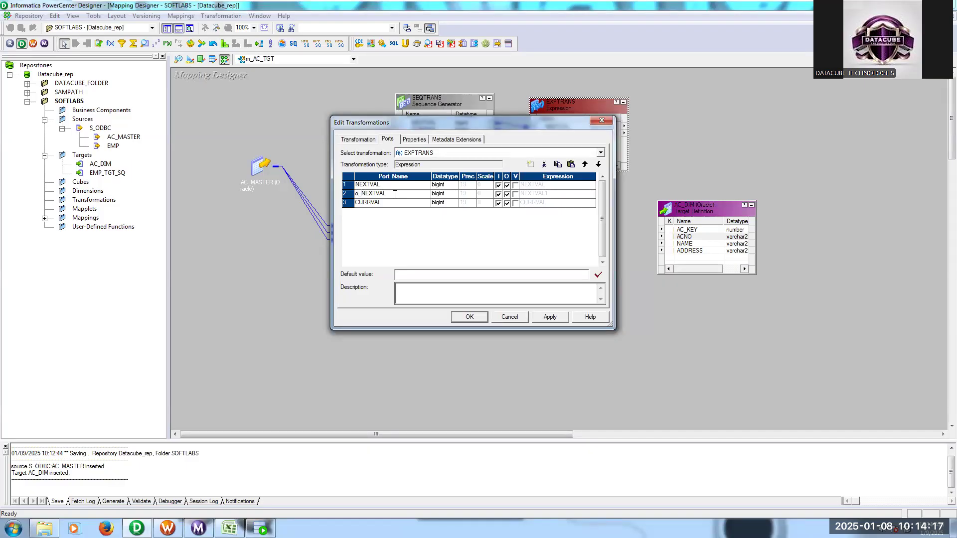
- Set the o_NEXTVAL port's datatype to string and make it output-only
left_click(452, 196)
left_click(453, 195)
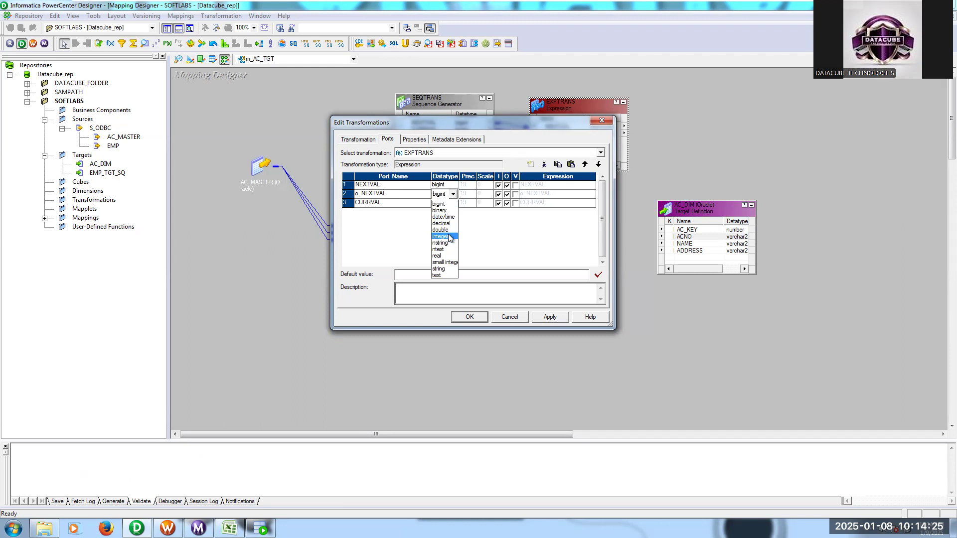
left_click(447, 269)
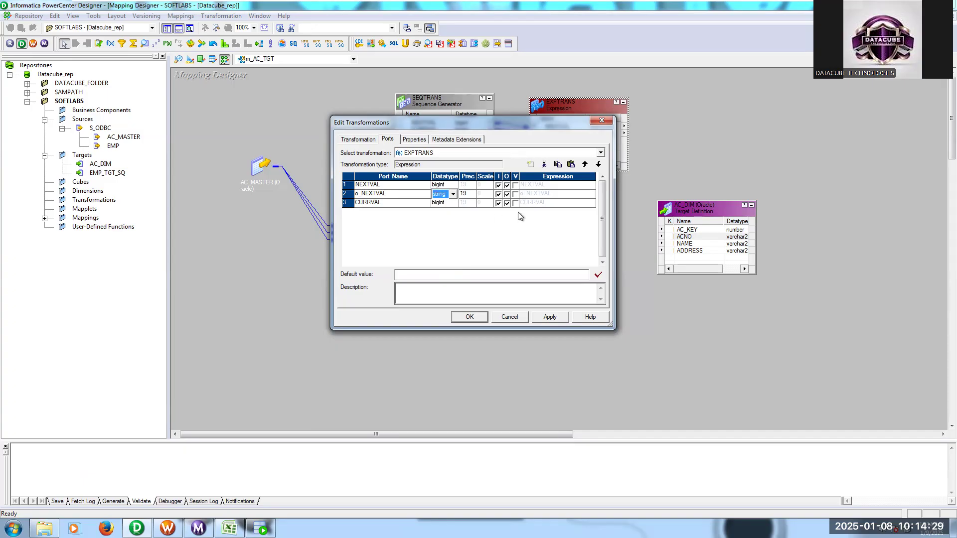
left_click(499, 195)
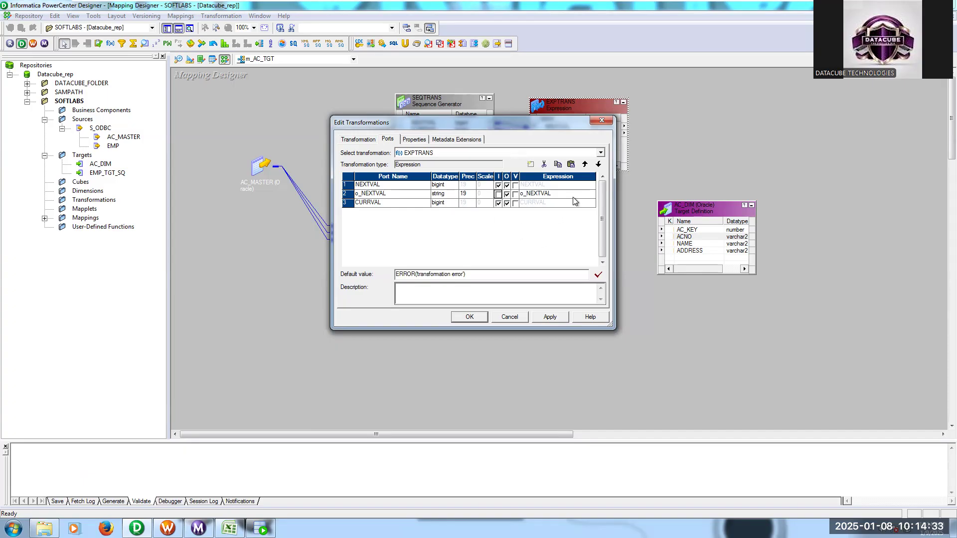
left_click_drag(616, 196, 716, 193)
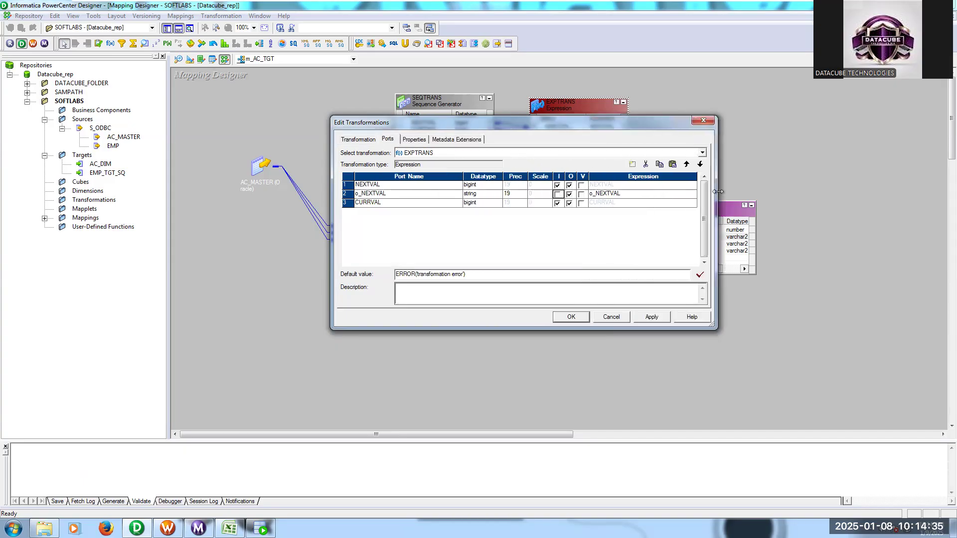
left_click(690, 192)
left_click(693, 193)
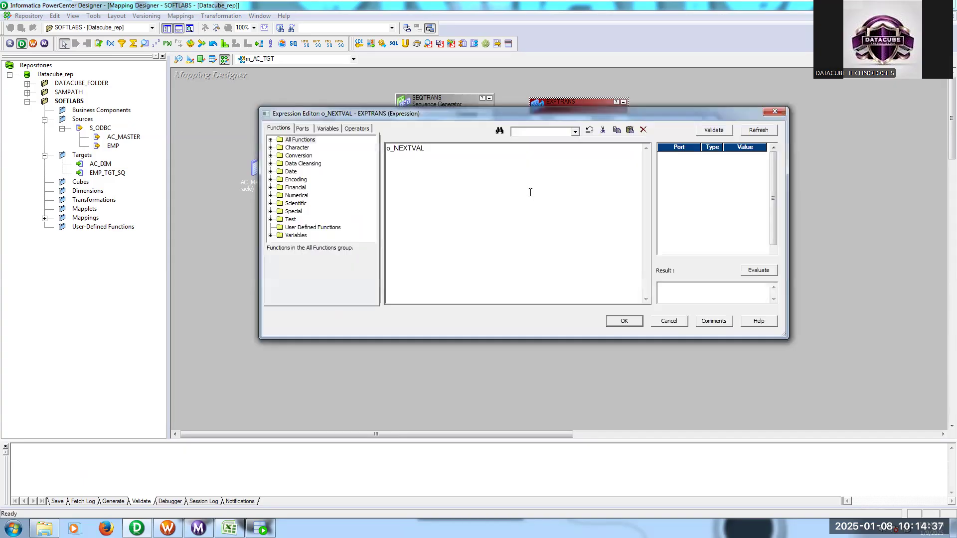
left_click_drag(454, 155, 361, 153)
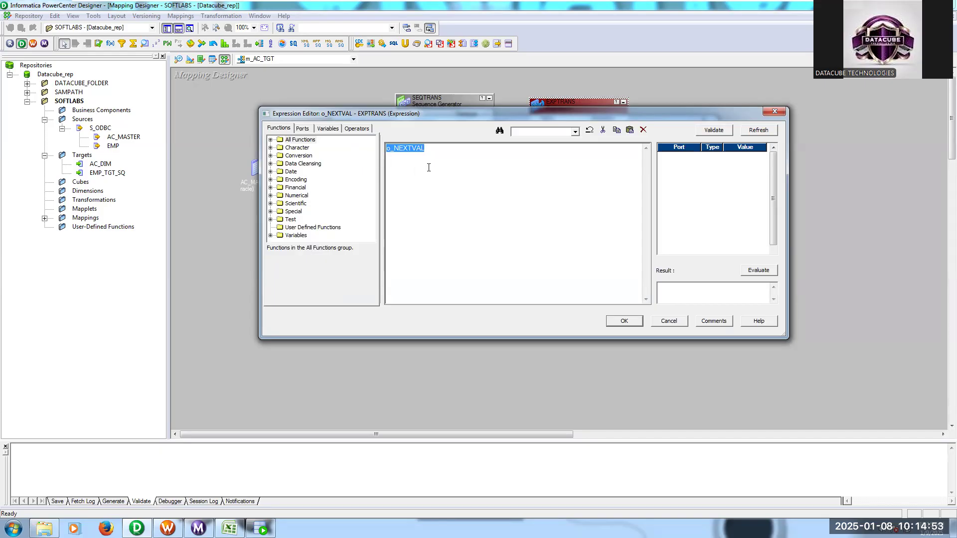
key("Delete")
type("|")
left_click_drag(438, 114, 438, 140)
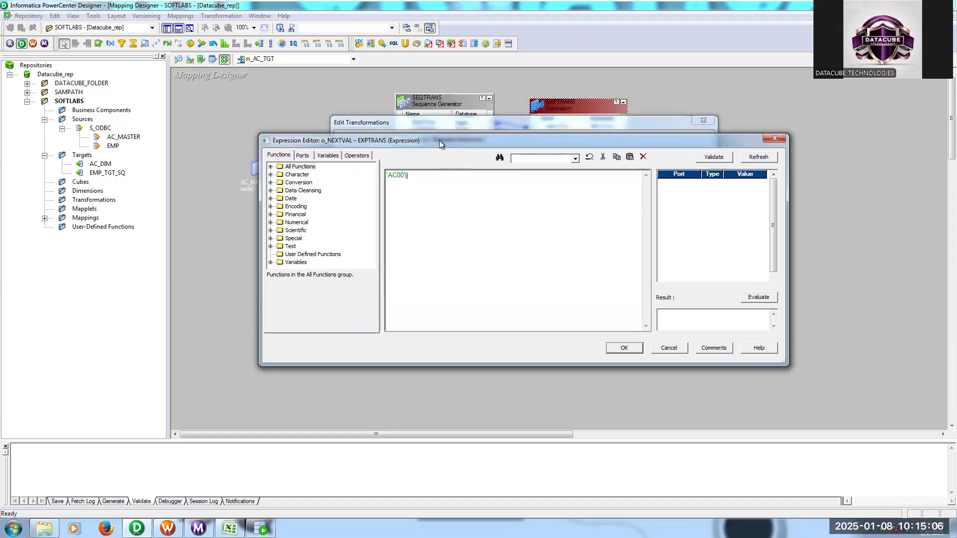
left_click(302, 156)
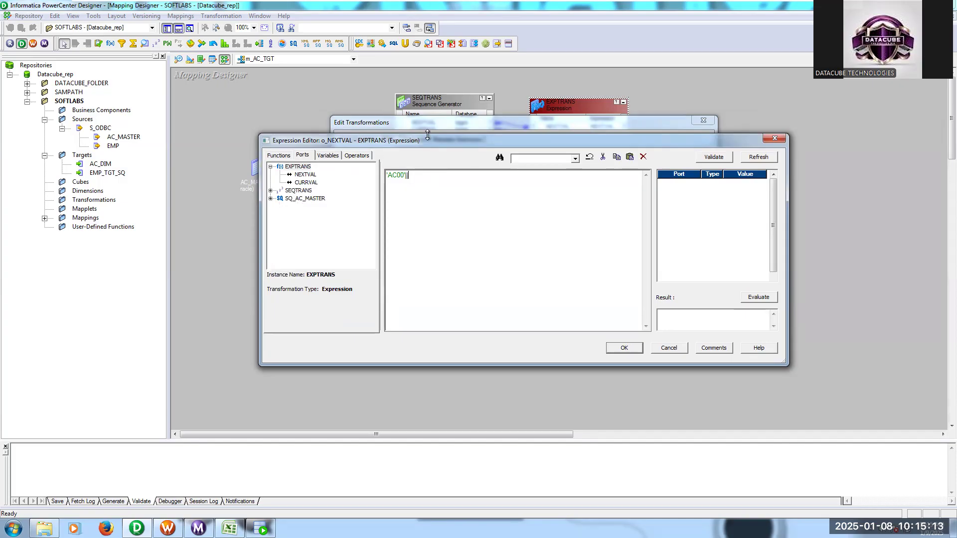
left_click_drag(432, 145, 428, 237)
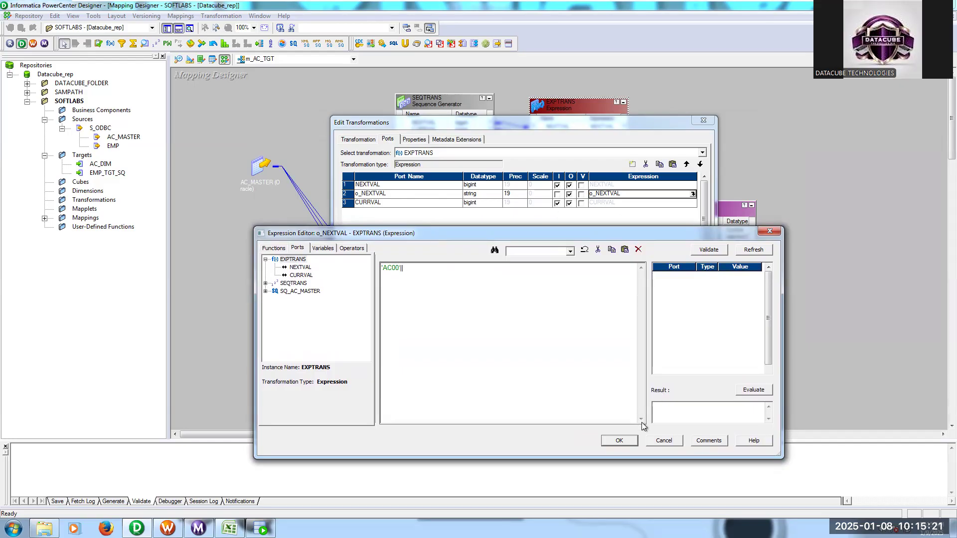
left_click(654, 440)
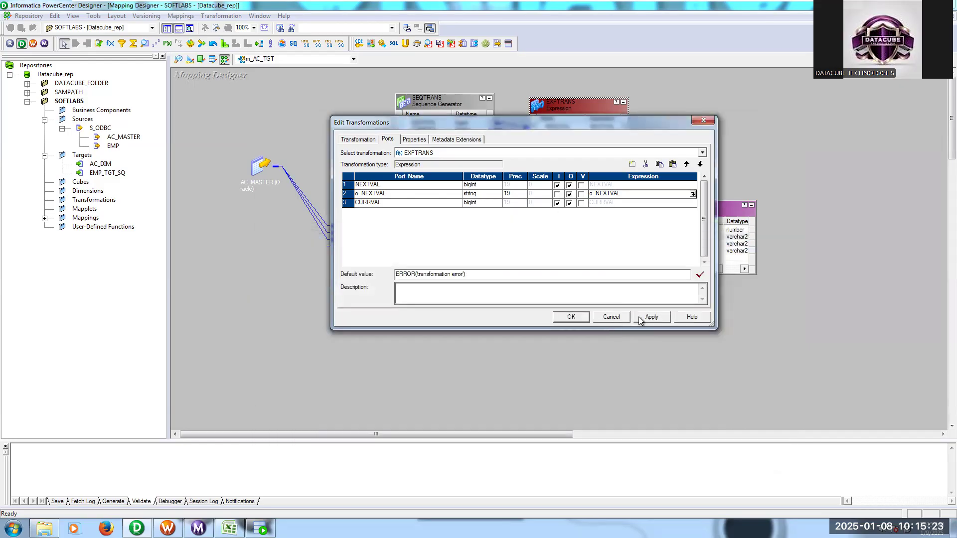
- Accept the port changes and link ACNO from the source qualifier into the Expression transformation
left_click(574, 319)
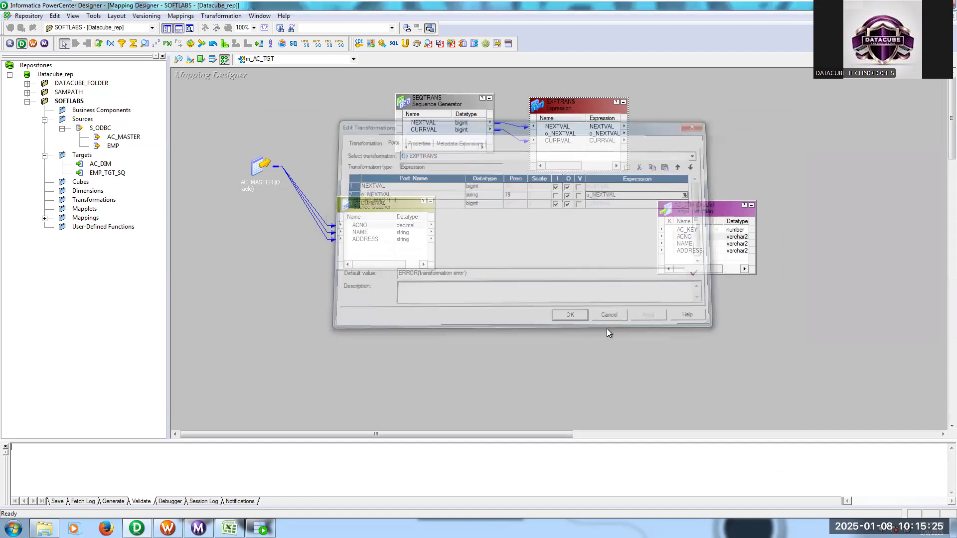
left_click(378, 226)
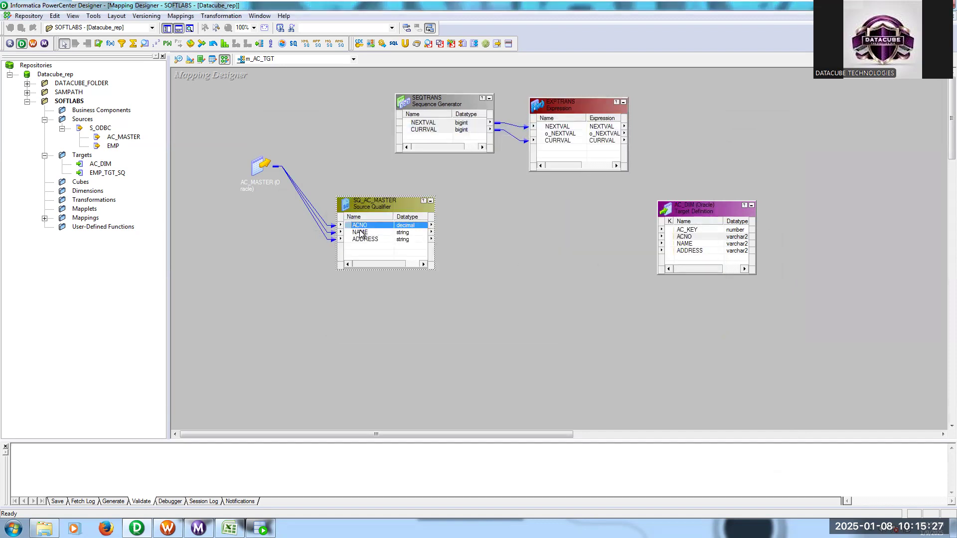
left_click_drag(356, 230, 557, 171)
- Replace the o_NEXTVAL port's expression with 'AC00'||ACNO, using the Expression transformation's ACNO port
double_click(564, 103)
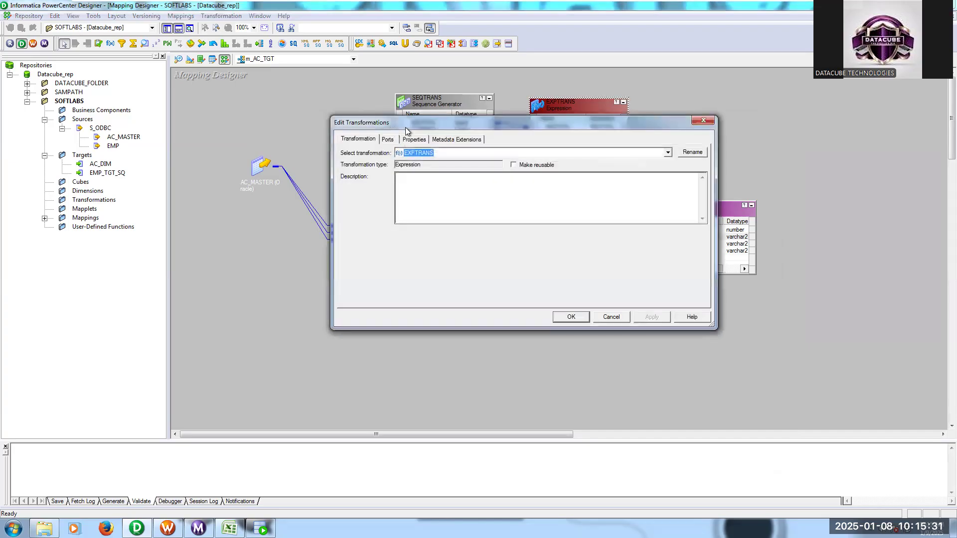
left_click(393, 141)
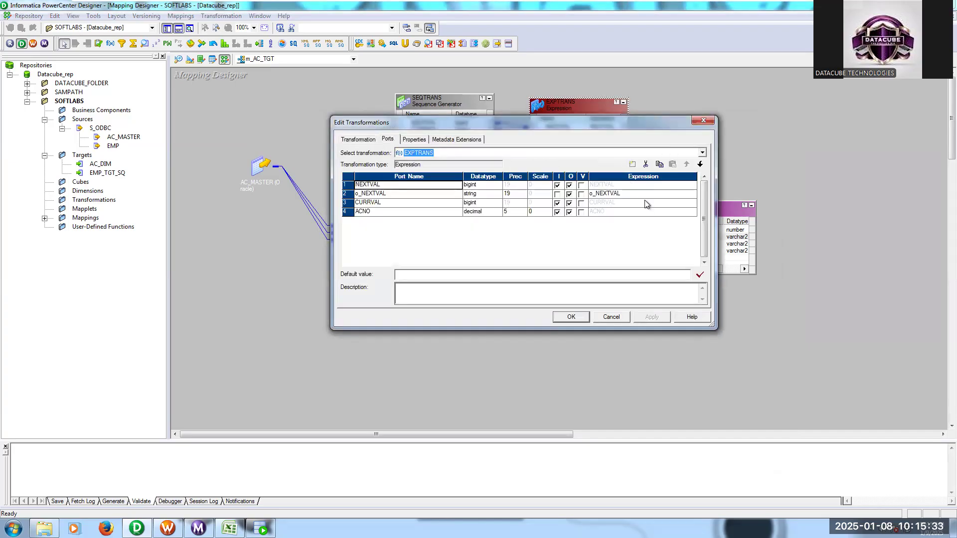
left_click(648, 194)
left_click(693, 194)
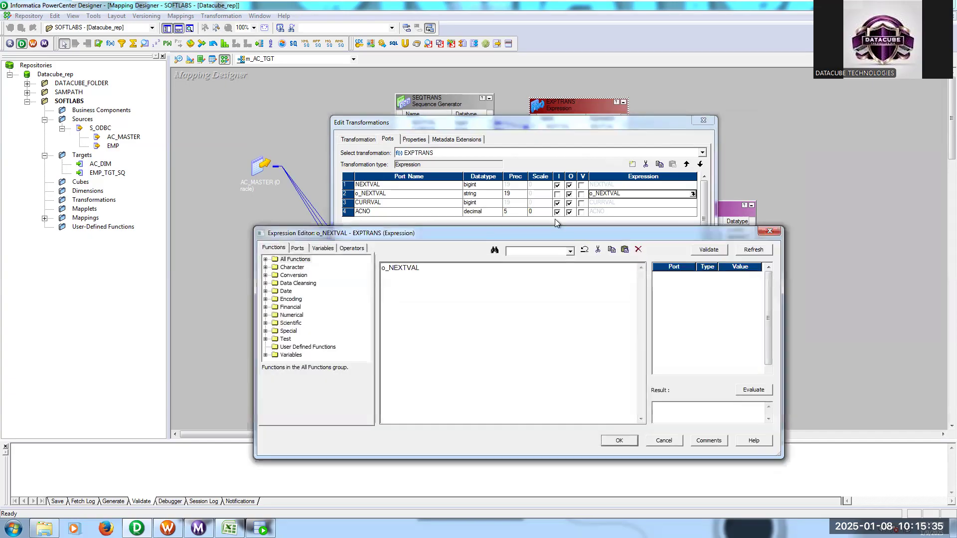
left_click_drag(497, 269, 319, 274)
key("Delete")
type("'AC))")
key("BackSpace")
key("BackSpace")
type("00'||")
left_click(298, 249)
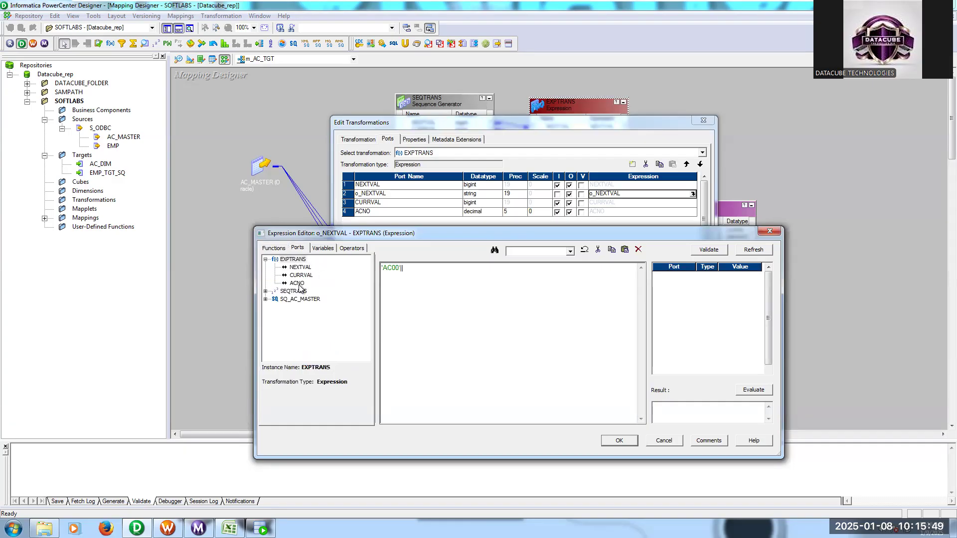
double_click(297, 284)
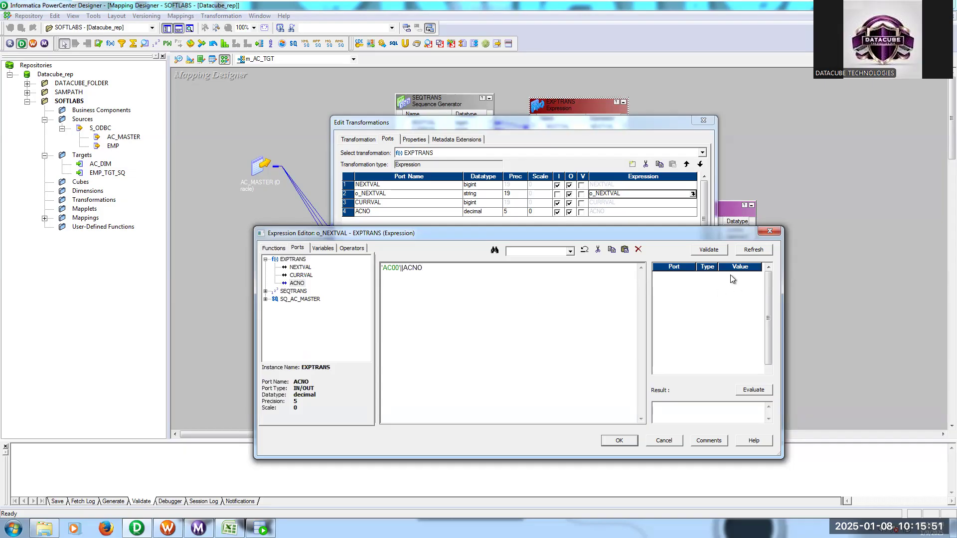
- Validate the o_NEXTVAL expression and accept the edits to the Expression transformation
left_click(719, 251)
left_click(571, 368)
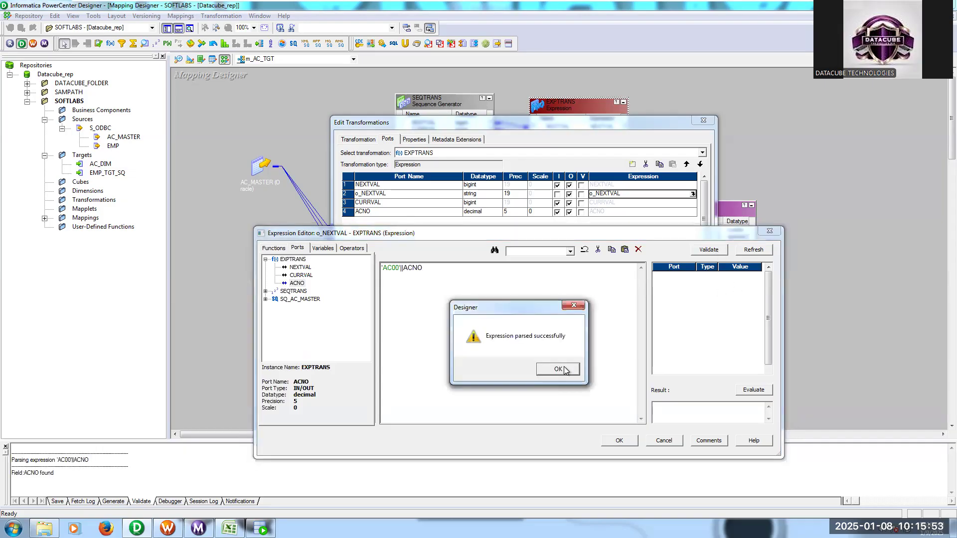
left_click(620, 441)
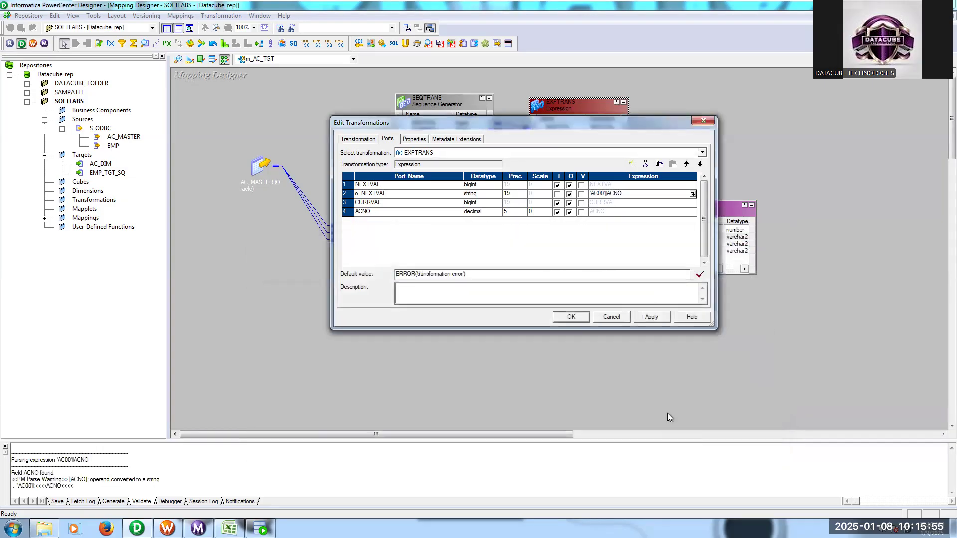
left_click(572, 317)
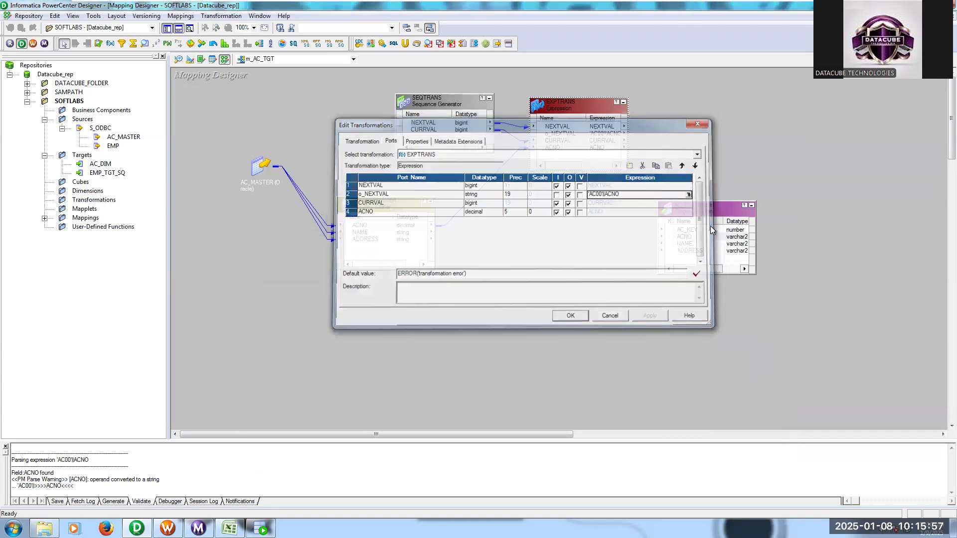
- Place the Expression transformation between the source qualifier and target, and link its NEXTVAL port to AC_KEY in AC_DIM
left_click_drag(710, 214, 729, 212)
left_click_drag(574, 109, 572, 194)
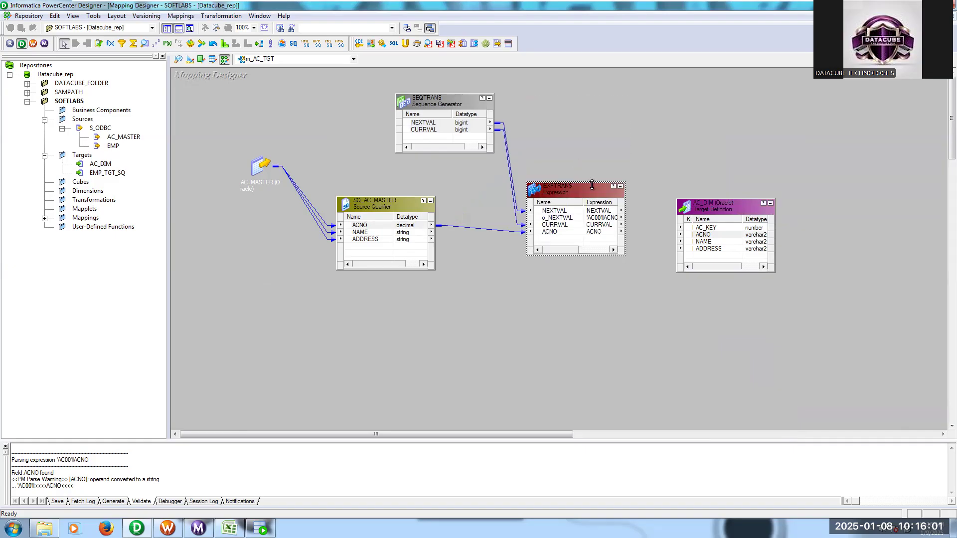
left_click(569, 212)
left_click_drag(550, 214, 711, 192)
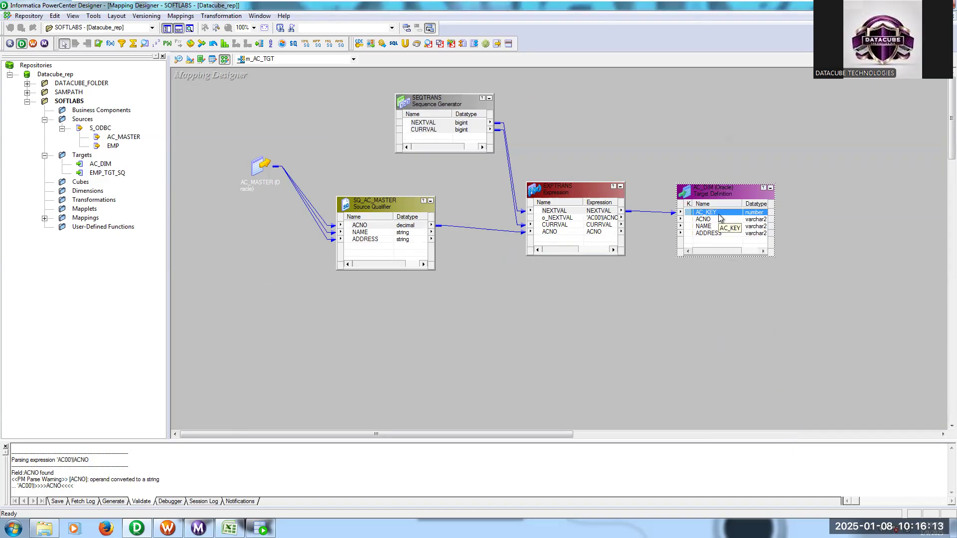
- Link the Expression transformation's o_NEXTVAL port to ACNO in AC_DIM and move the transformation slightly higher in the mapping
left_click(564, 218)
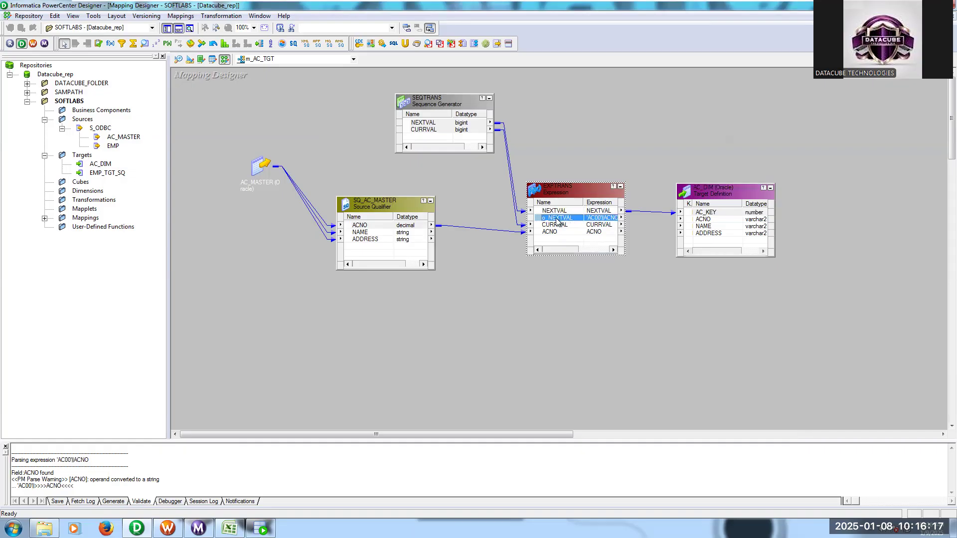
left_click_drag(543, 220, 700, 220)
left_click_drag(582, 186, 574, 147)
- Link NAME and ADDRESS from the source qualifier to the matching AC_DIM ports, save the mapping and check its validation result
left_click(371, 239)
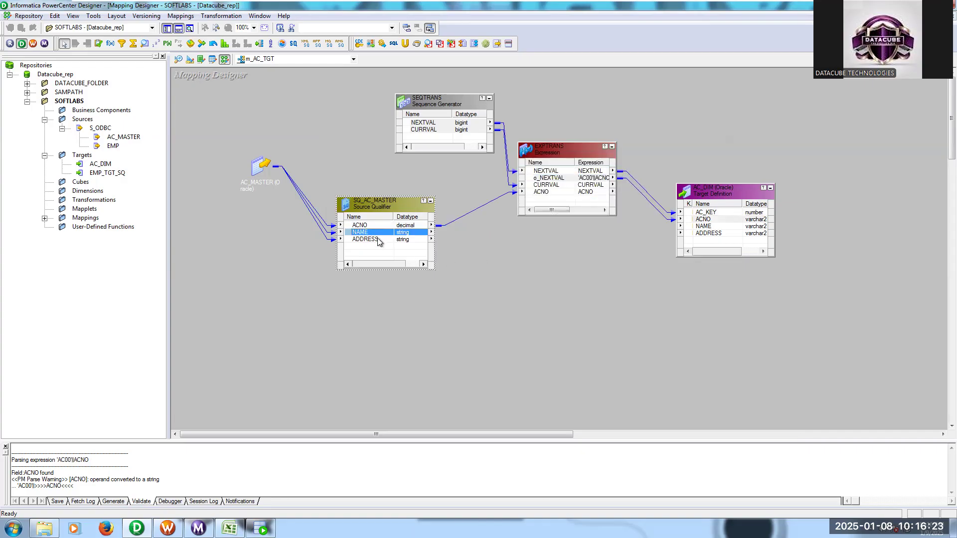
left_click(357, 232, "shift")
left_click_drag(358, 233, 693, 228)
key("ctrl+s")
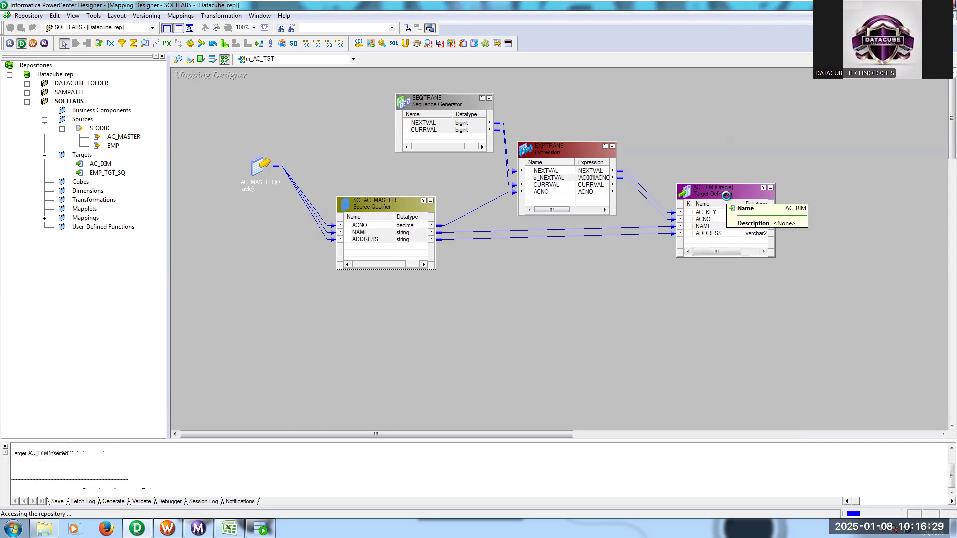
left_click_drag(85, 467, 101, 468)
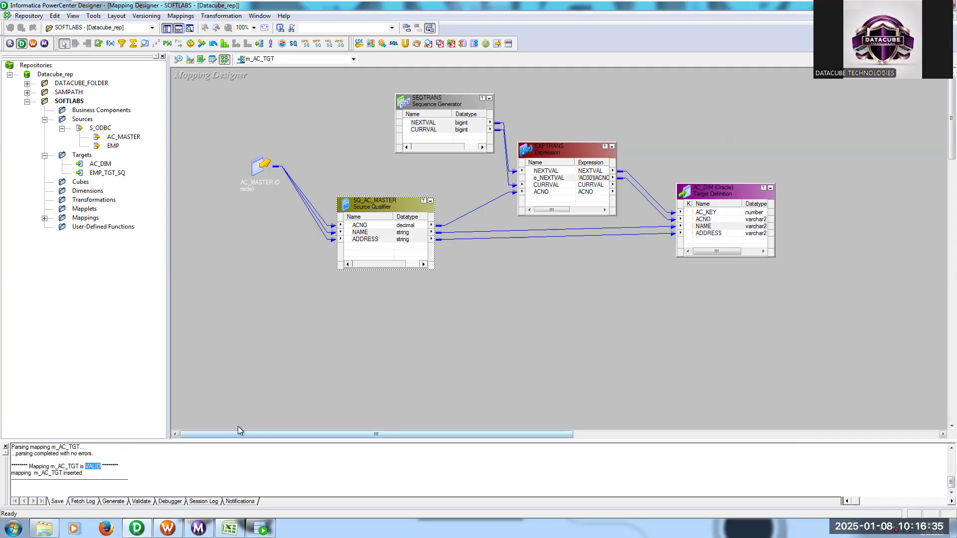
- Switch to Workflow Manager and create a reusable session task named s_m_AC_TGT for the mapping m_AC_TGT
left_click(168, 528)
left_click(163, 63)
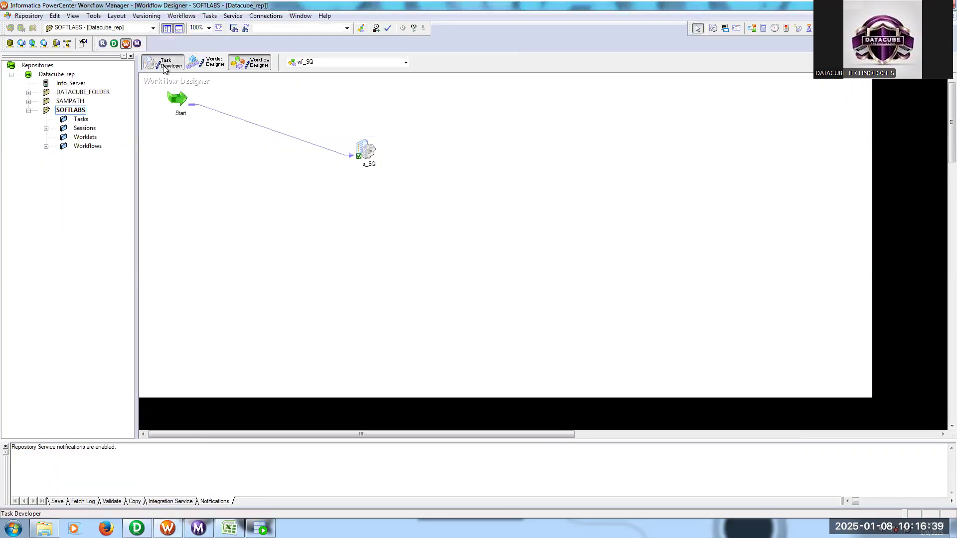
right_click(387, 142)
left_click(409, 154)
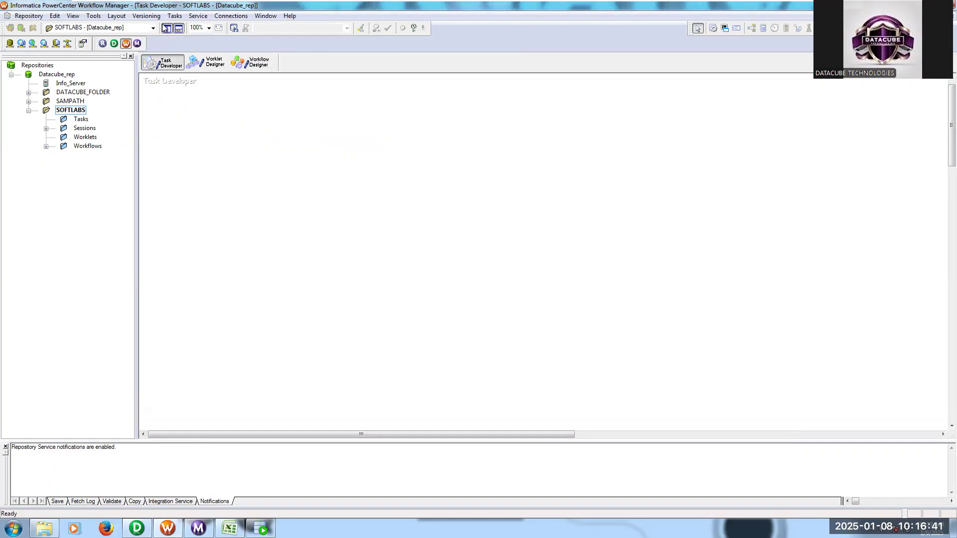
left_click(174, 16)
left_click(187, 27)
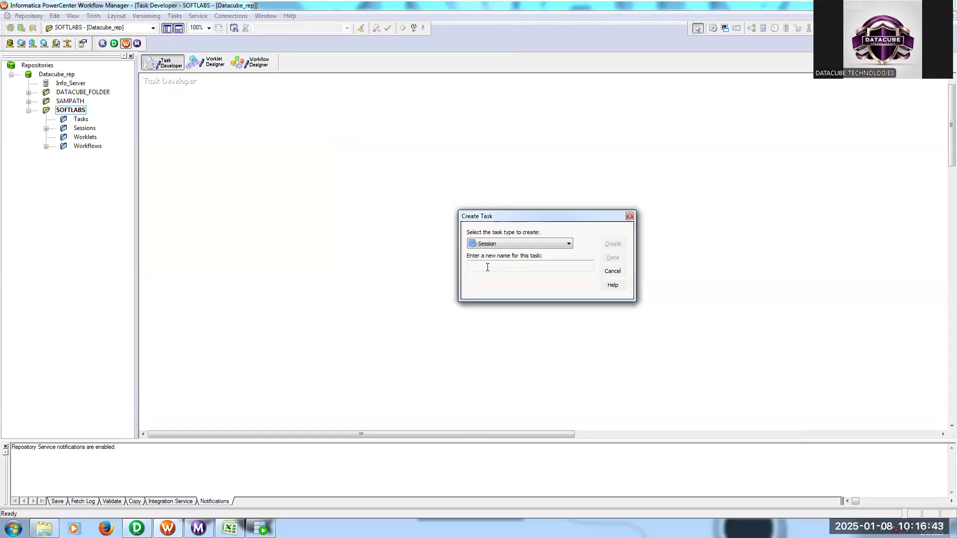
type("s_m_AC_TGT")
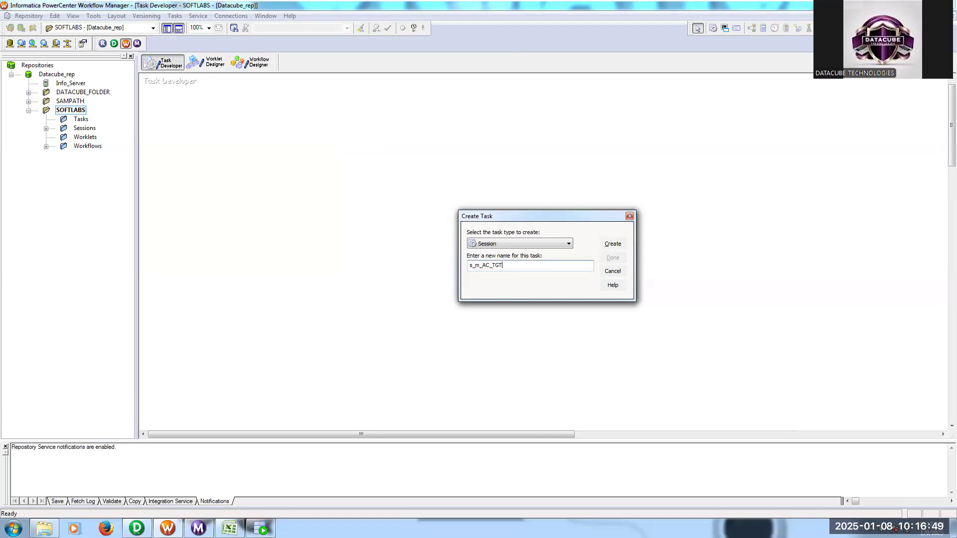
key("Return")
left_click(636, 223)
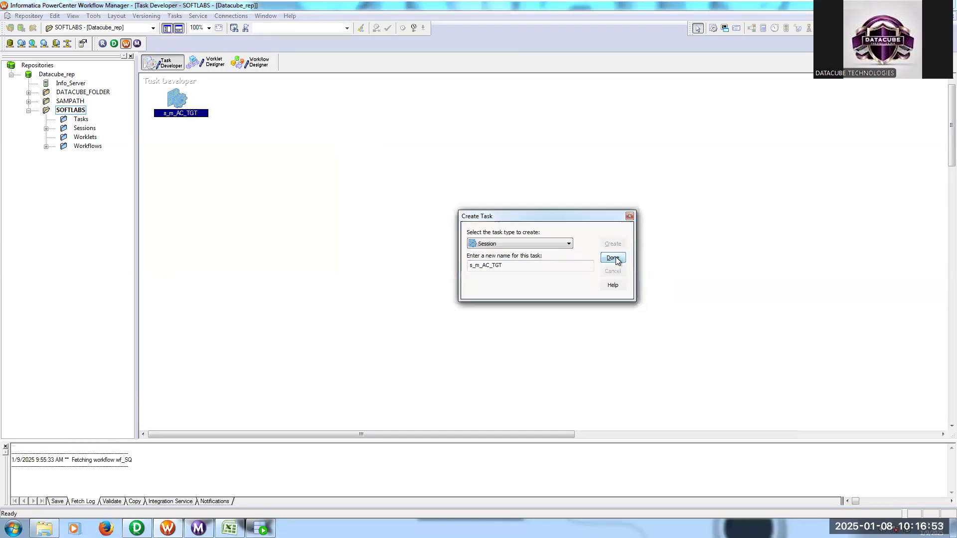
left_click(613, 257)
- Set the s_m_AC_TGT session's $Source connection value to S_REL and its $Target connection value to T_REL
double_click(176, 104)
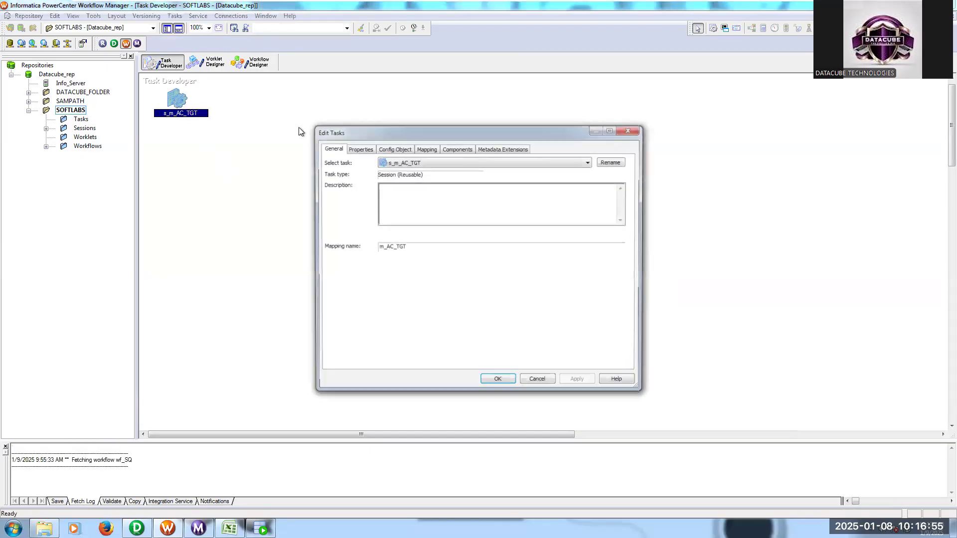
left_click(363, 148)
left_click(474, 267)
left_click(619, 266)
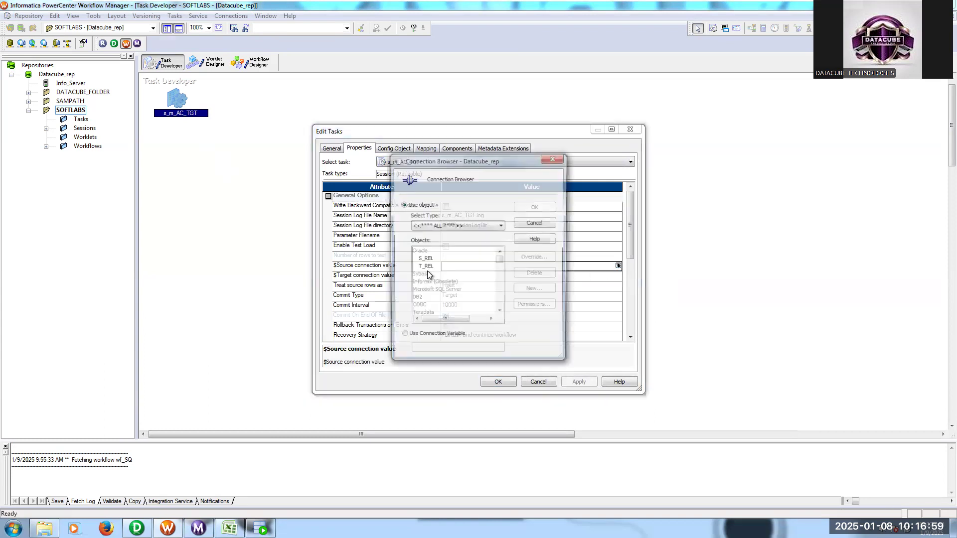
double_click(427, 259)
left_click(457, 275)
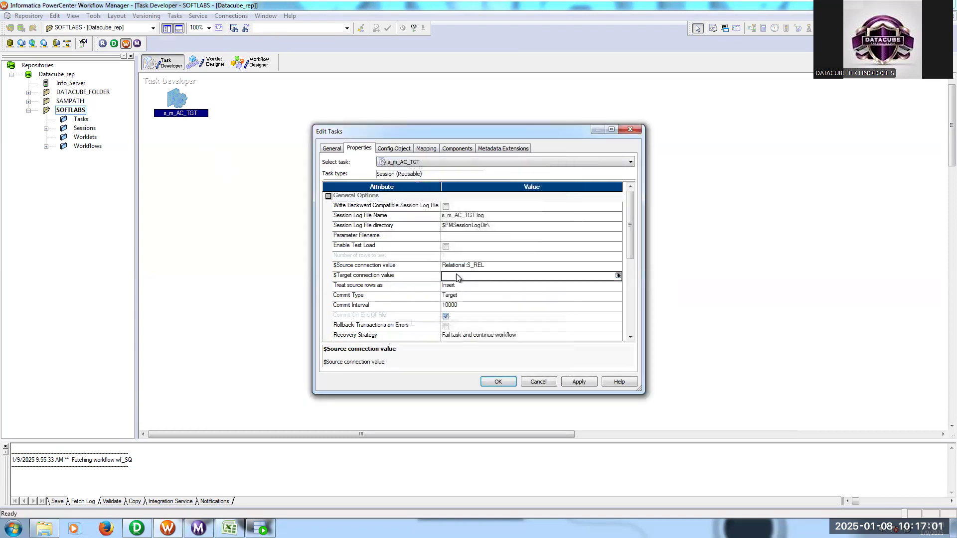
left_click(618, 276)
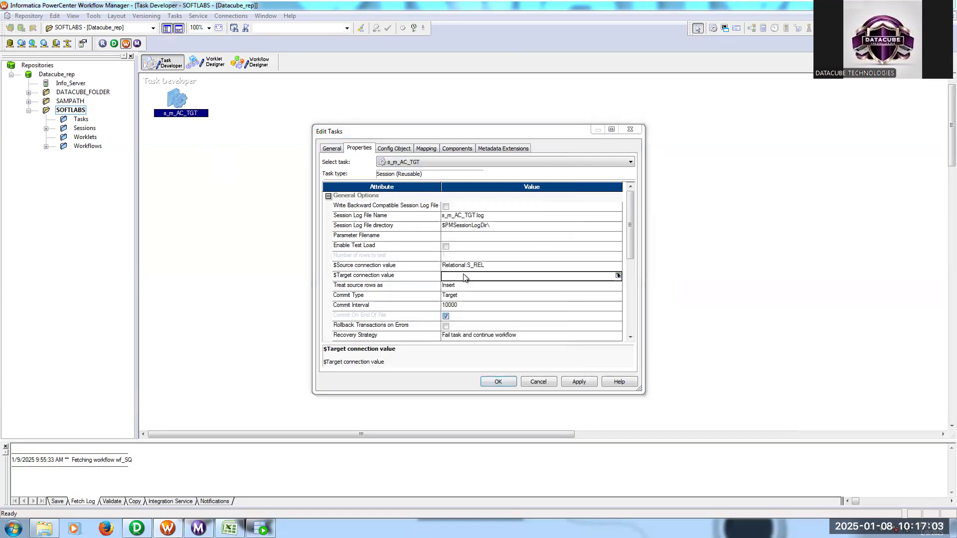
double_click(431, 268)
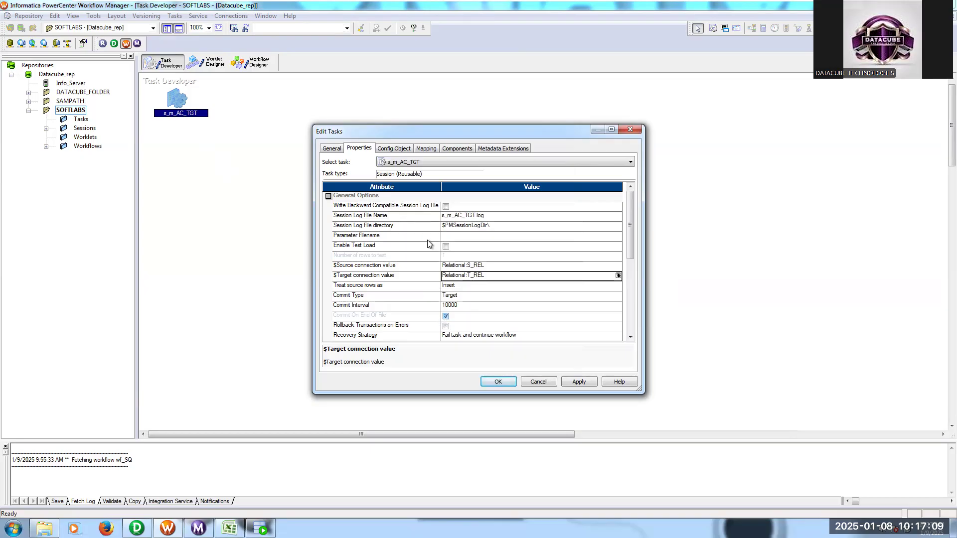
- Assign the T_REL connection to the session's AC_DIM target, set its target load type to Normal and apply the changes
left_click(428, 149)
left_click(389, 228)
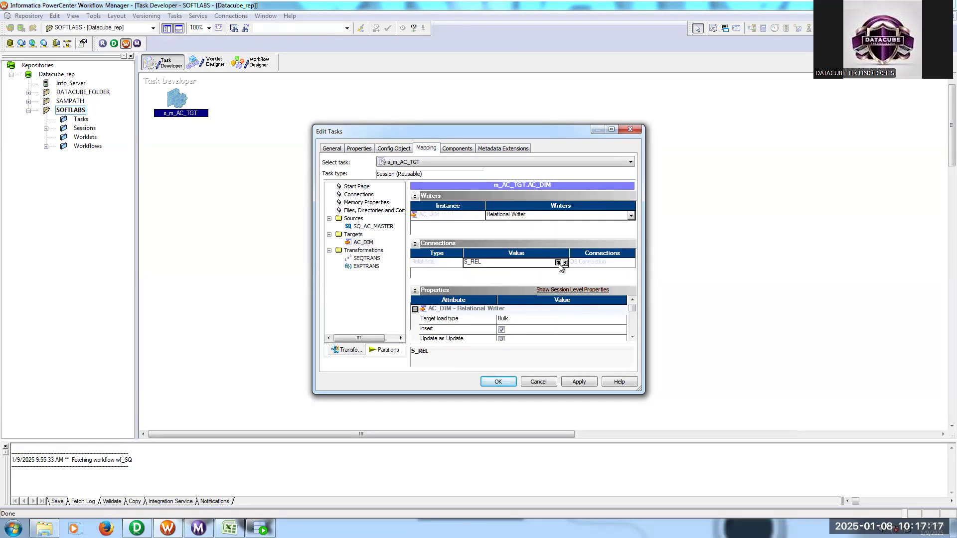
left_click(560, 273)
double_click(427, 267)
left_click(517, 320)
left_click(519, 330)
left_click(579, 382)
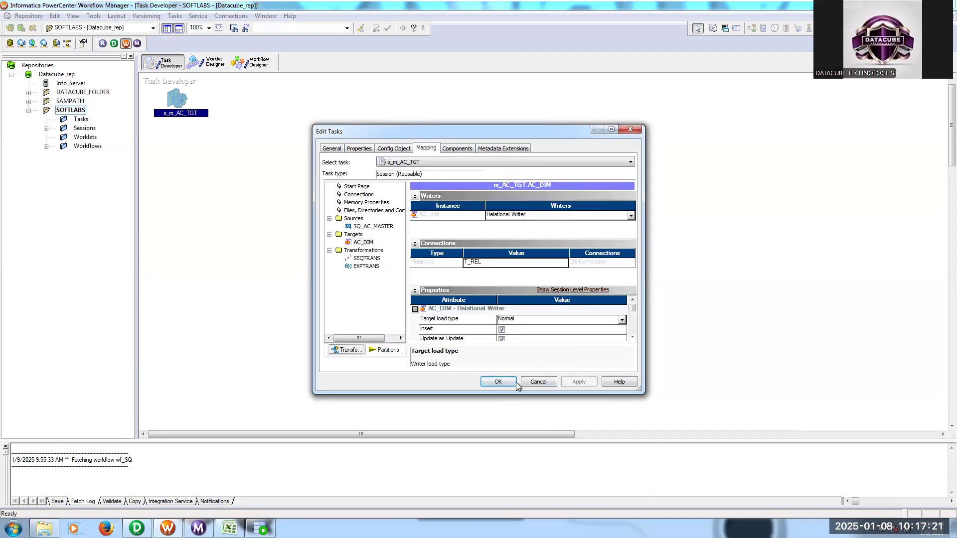
- Create a workflow named wf_s_m_AC_TGT in the Workflow Designer
left_click(251, 62)
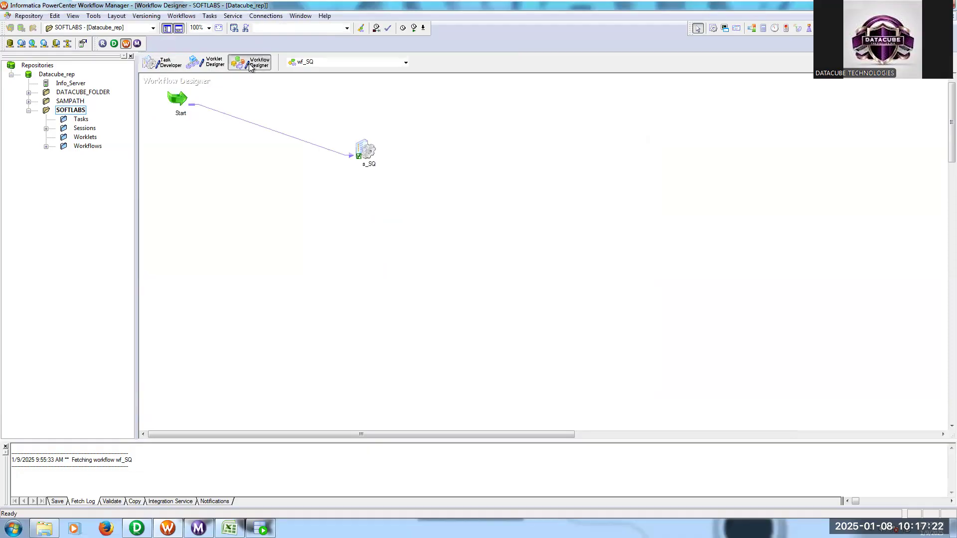
left_click(188, 16)
left_click(194, 30)
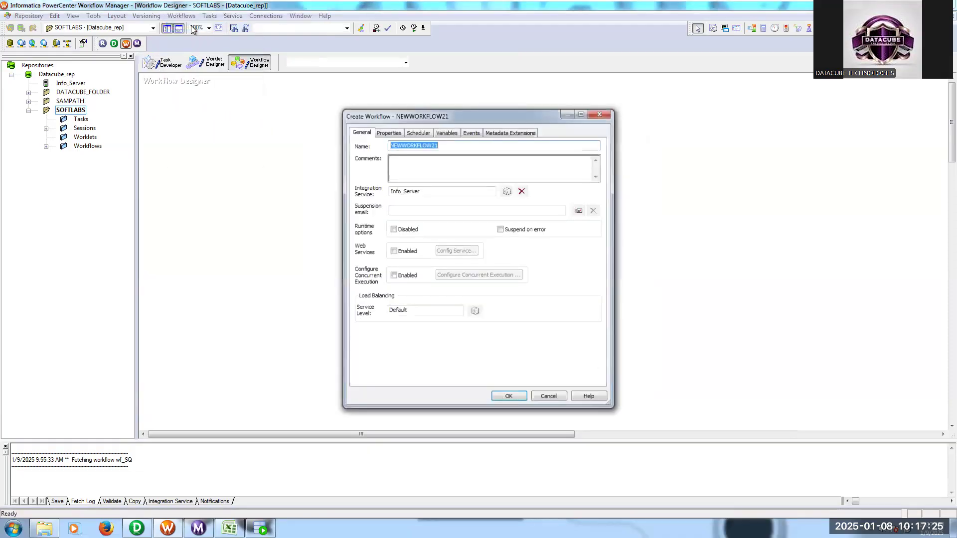
type("wf_s_m_AC_TGT")
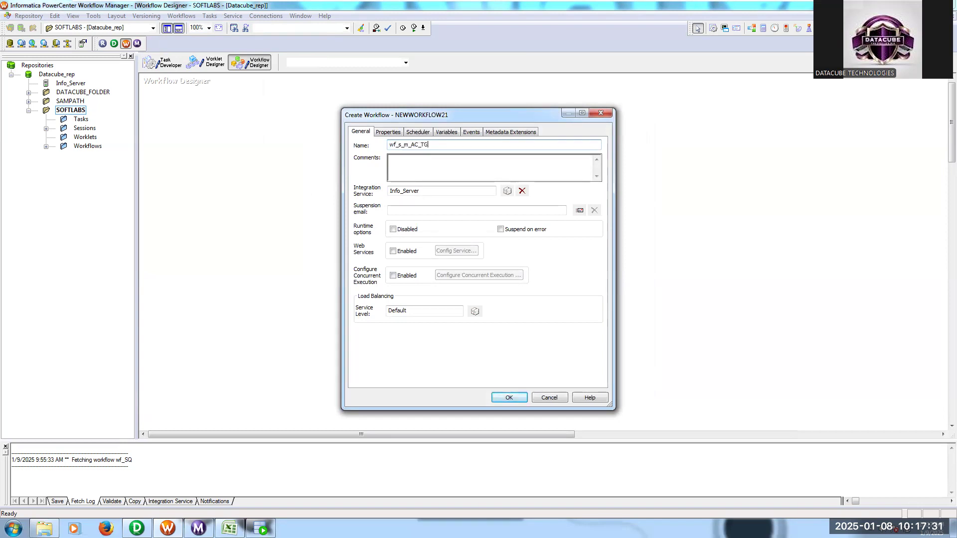
left_click(509, 397)
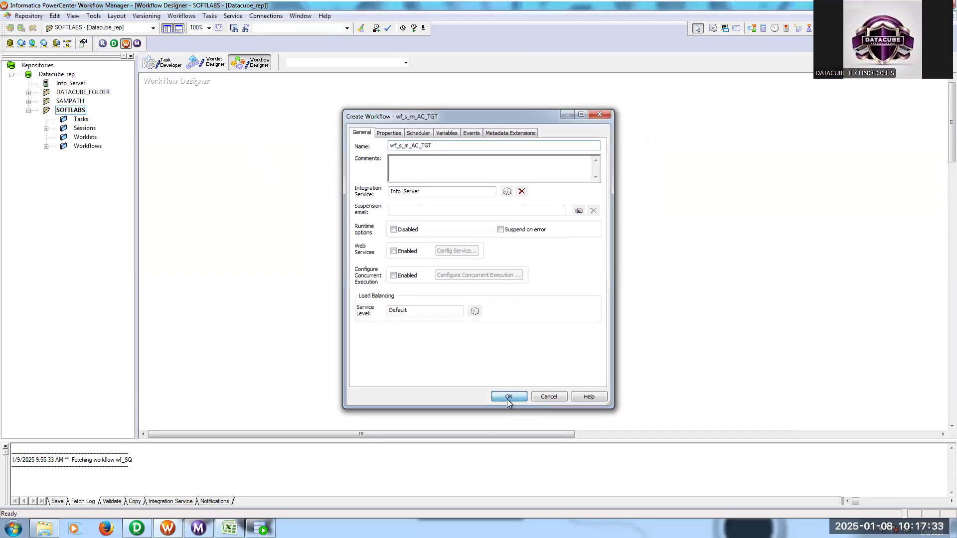
- Add the s_m_AC_TGT session to the workflow, link Start to it and save the workflow
left_click(46, 128)
left_click_drag(119, 139, 333, 152)
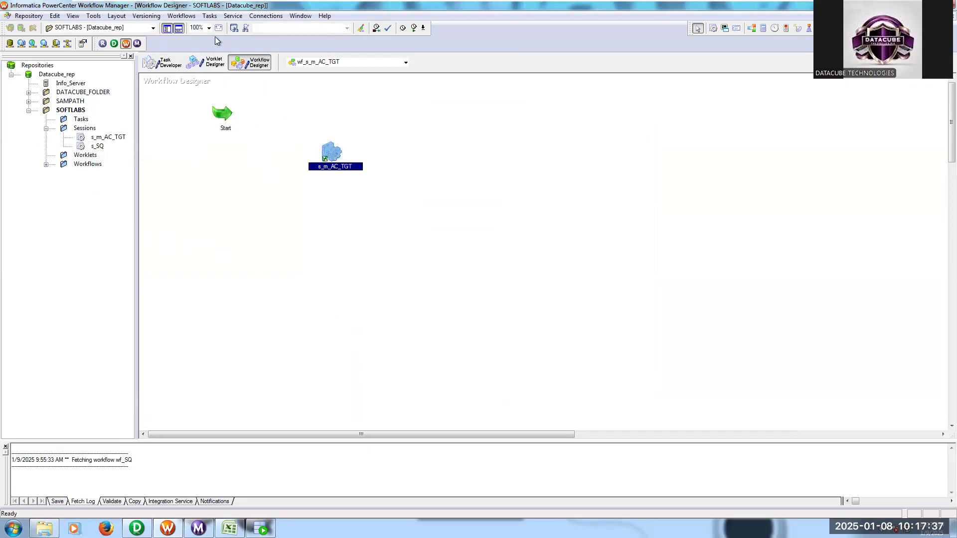
left_click(209, 15)
left_click(227, 76)
left_click_drag(222, 114, 332, 149)
key("ctrl+s")
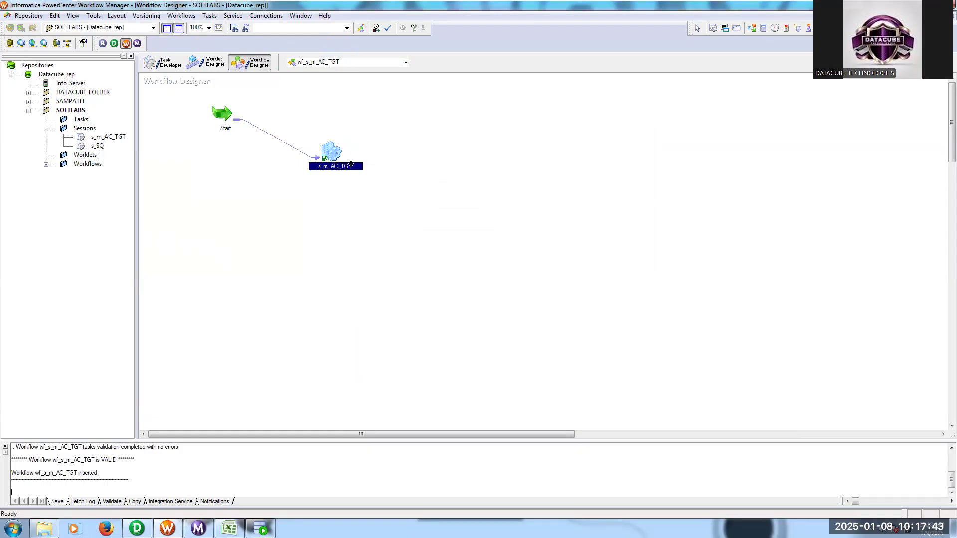
- Start the wf_s_m_AC_TGT workflow and widen the Name column in Workflow Monitor to follow its run
right_click(443, 161)
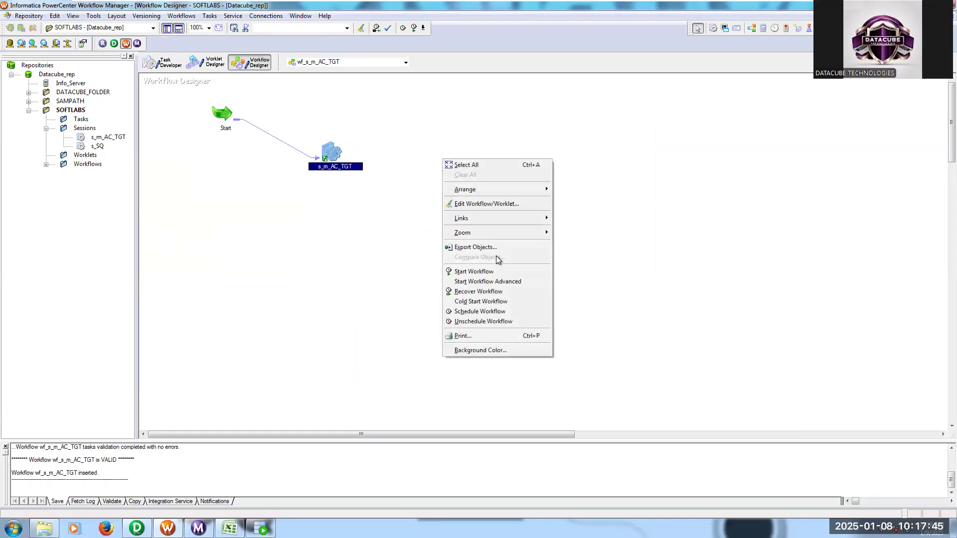
left_click(473, 272)
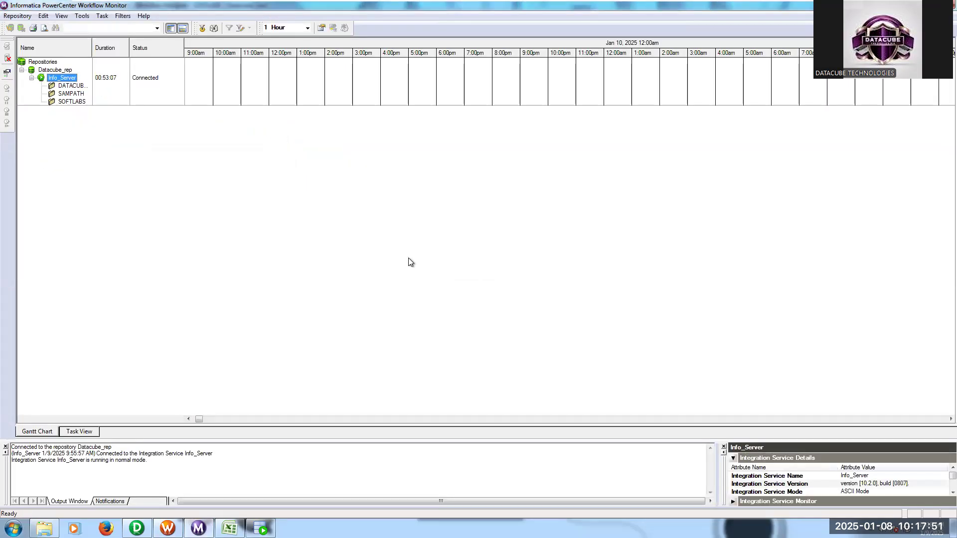
left_click_drag(93, 45, 117, 44)
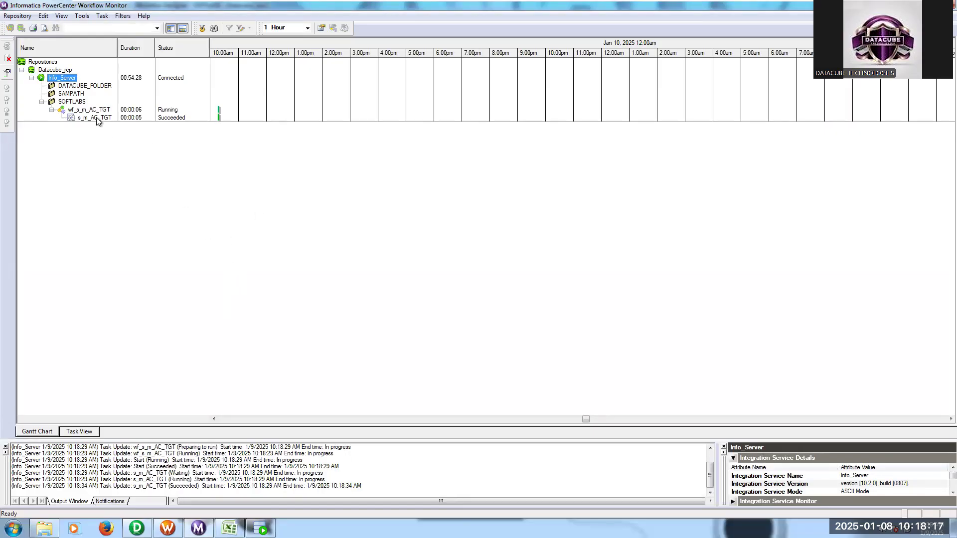
- Switch to Designer and preview the AC_DIM target's data through T_ODBC, entering the database username and password, then close the preview
left_click(136, 528)
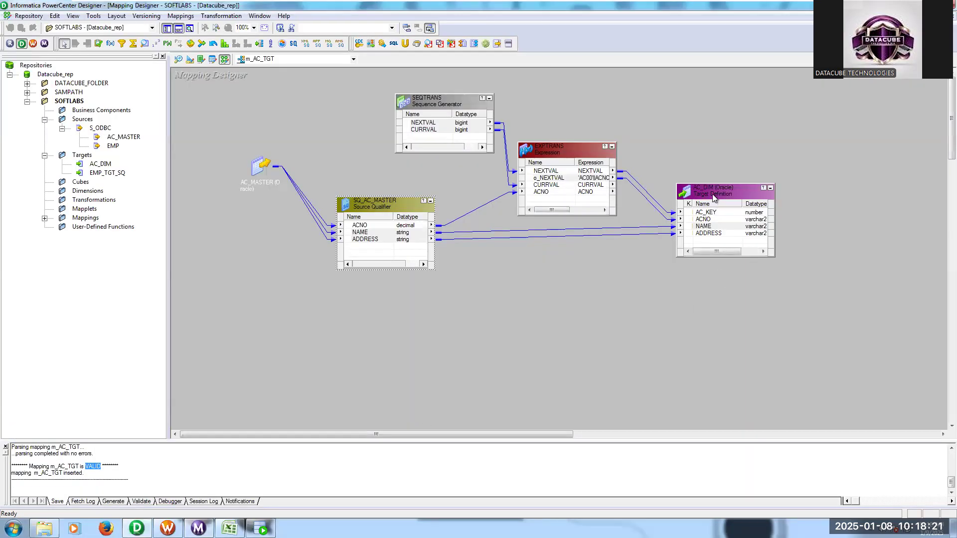
right_click(714, 194)
left_click(733, 218)
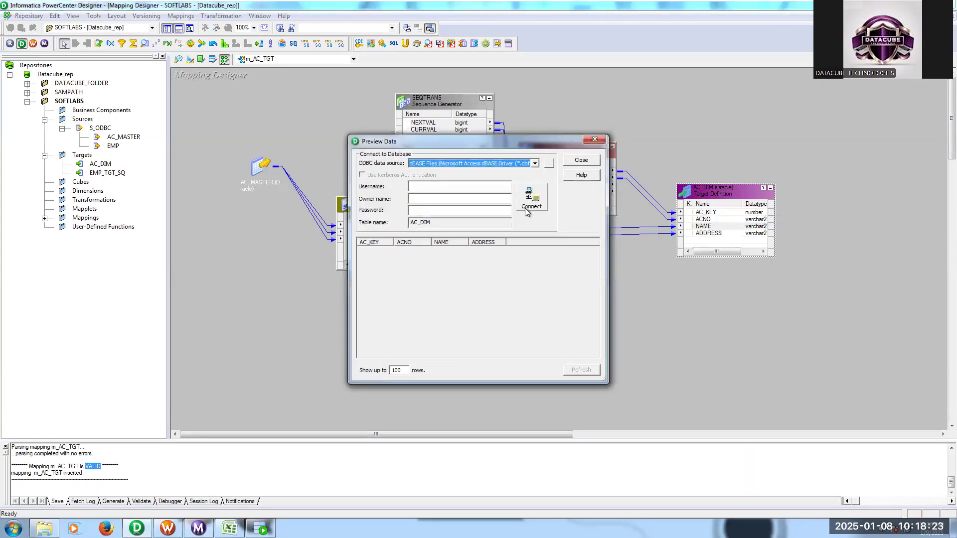
left_click(477, 185)
type("target")
key("Tab")
type("target")
key("Return")
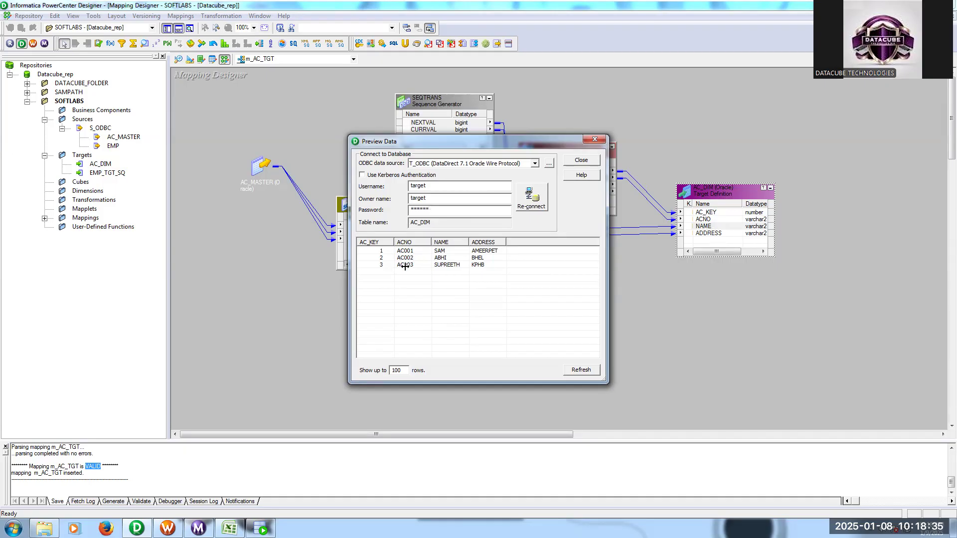
left_click(581, 160)
- Switch to Oracle SQL Developer and rerun SELECT * FROM AC_DIM on the TARGET connection to check the loaded rows
left_click(260, 529)
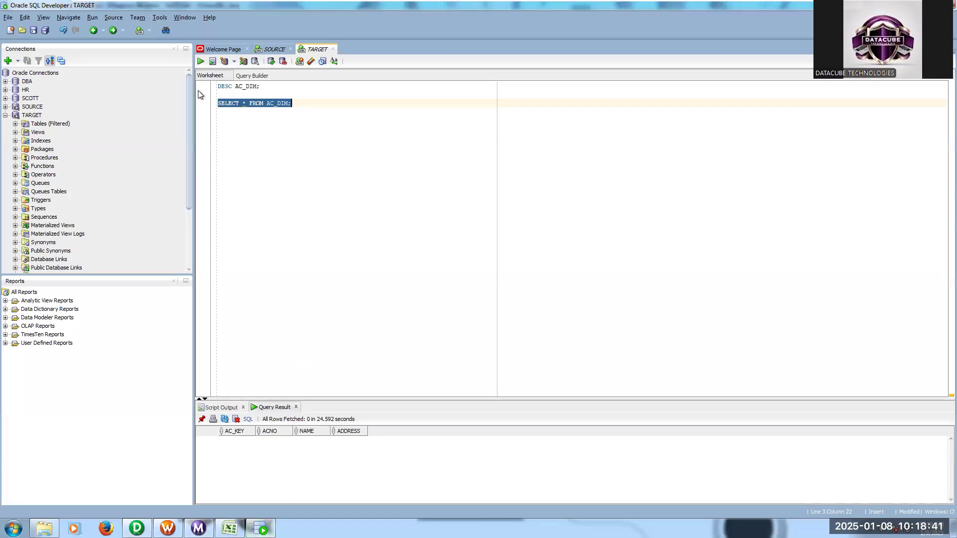
left_click(200, 61)
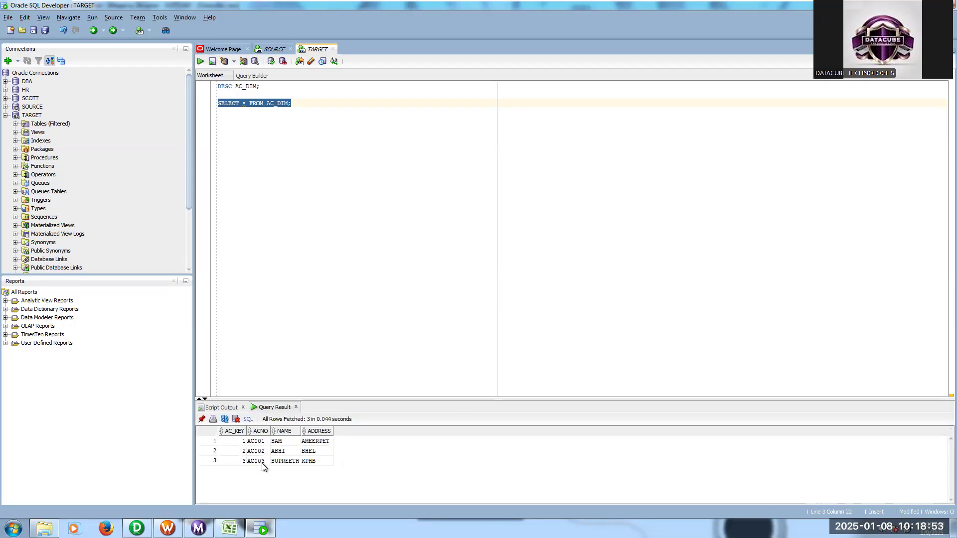
mouse_move(849, 1)
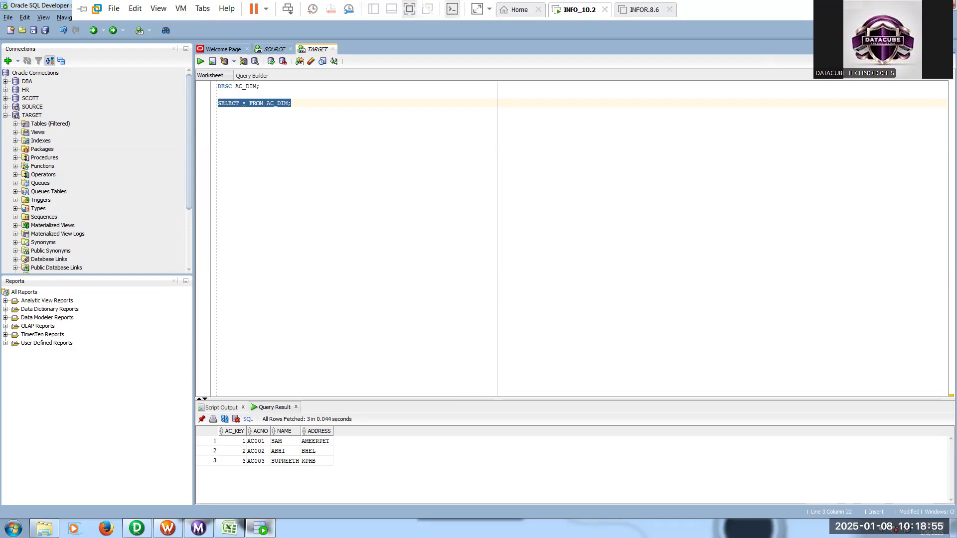